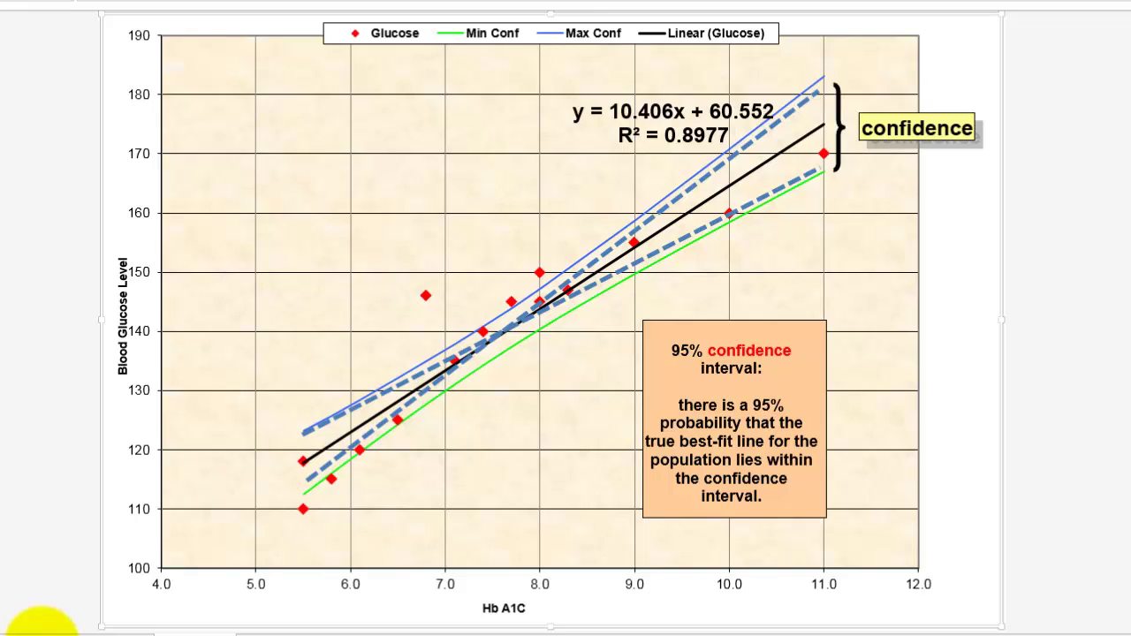
Step: Go from the prediction and confidence chart to the Formulas sheet and select the Hb A1C and Glucose columns
key("Right")
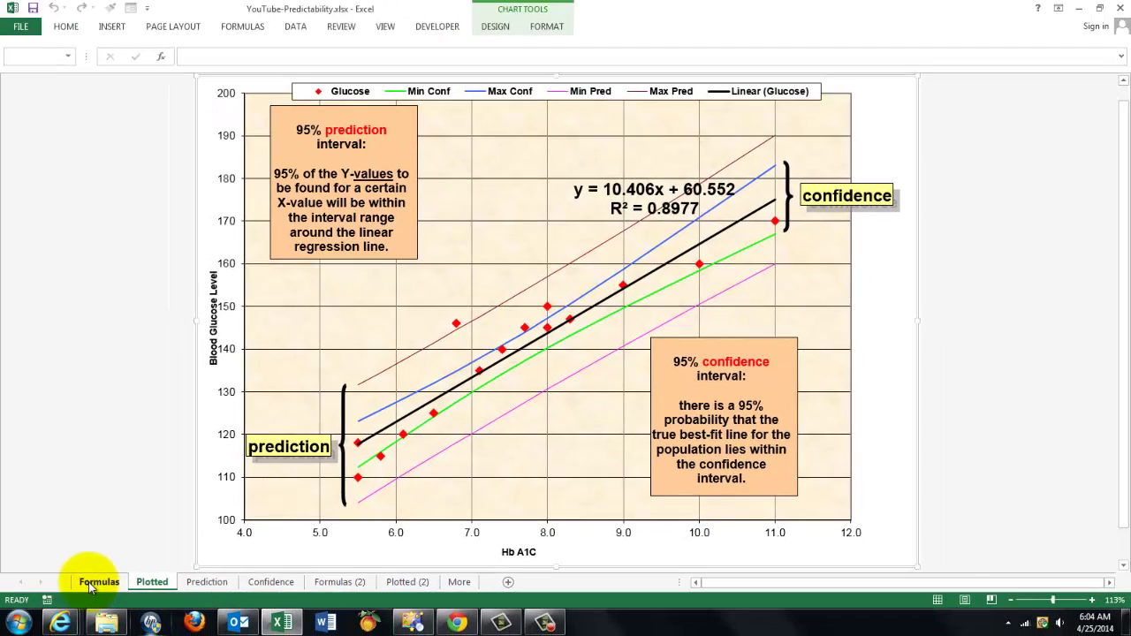
left_click(96, 583)
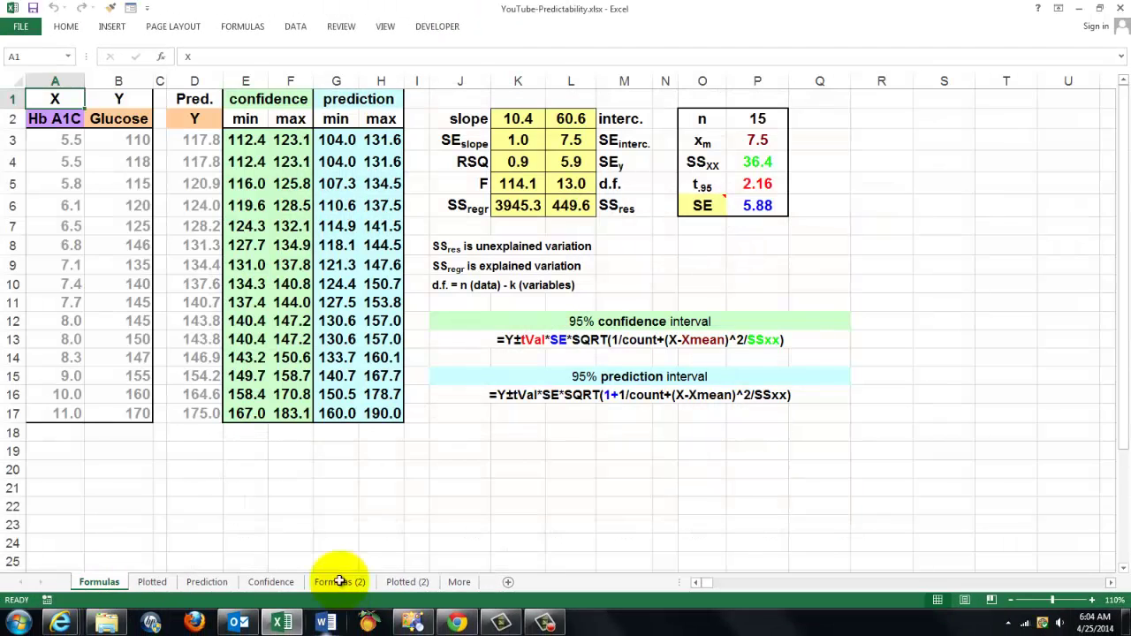
left_click_drag(54, 81, 116, 78)
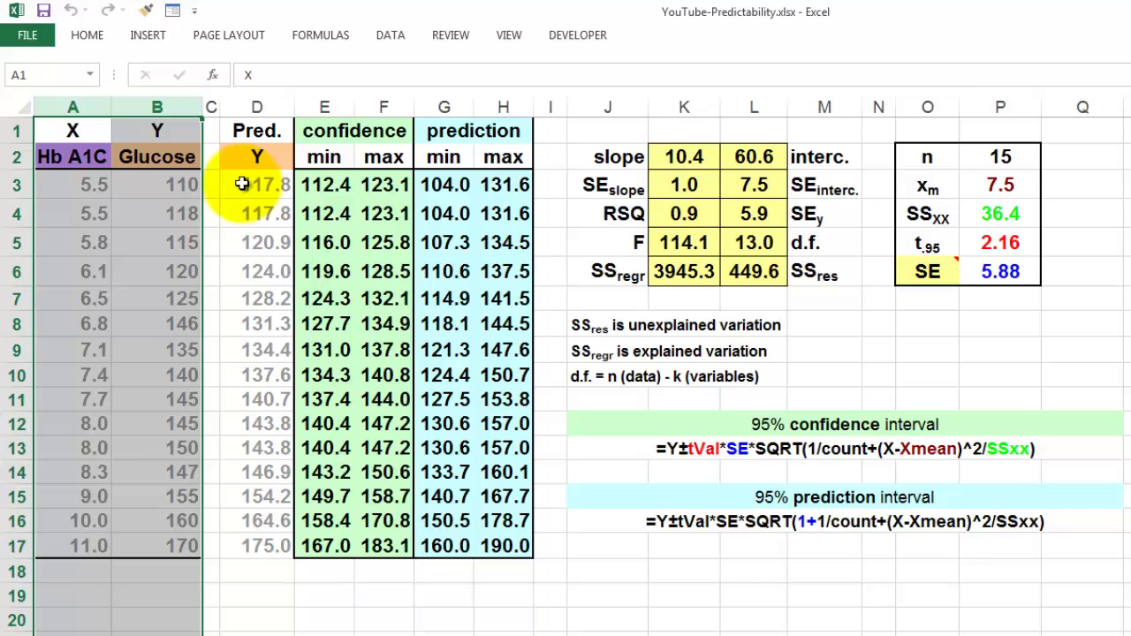
Step: Review the TREND function arguments for the predicted Y values in D3:D17 and re-enter the formula as an array
left_click_drag(242, 184, 242, 549)
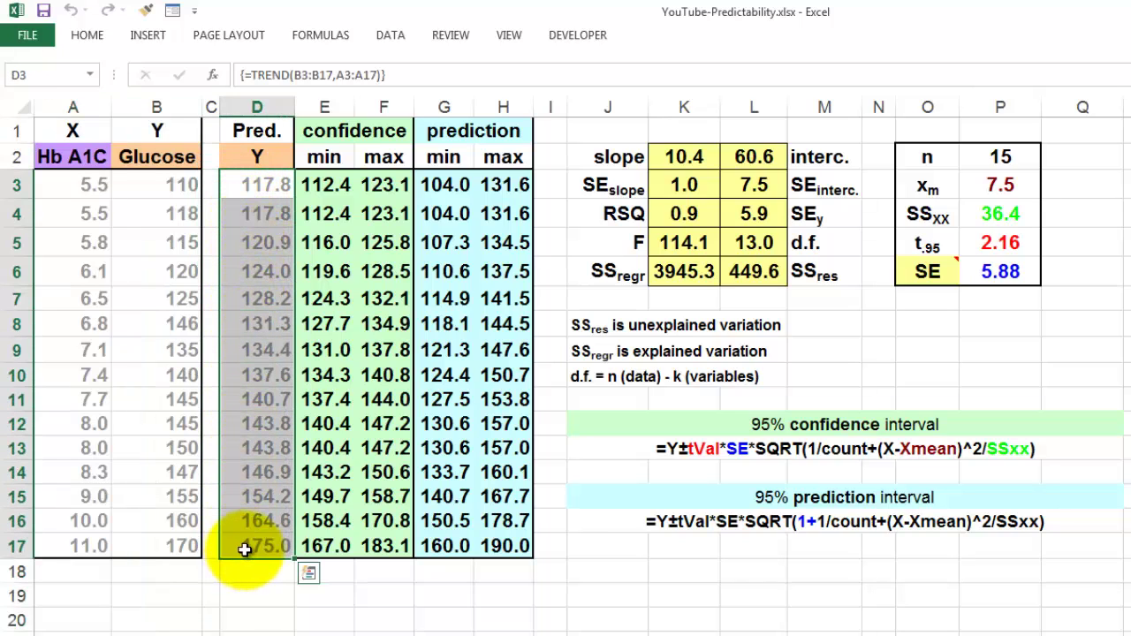
left_click(214, 76)
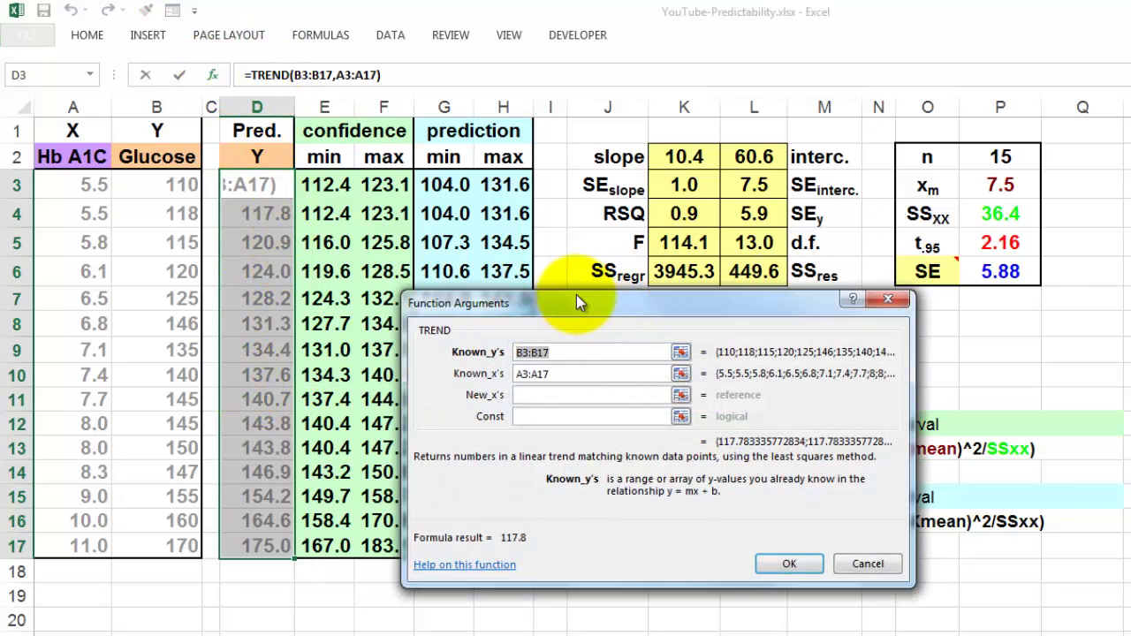
left_click_drag(577, 304, 573, 250)
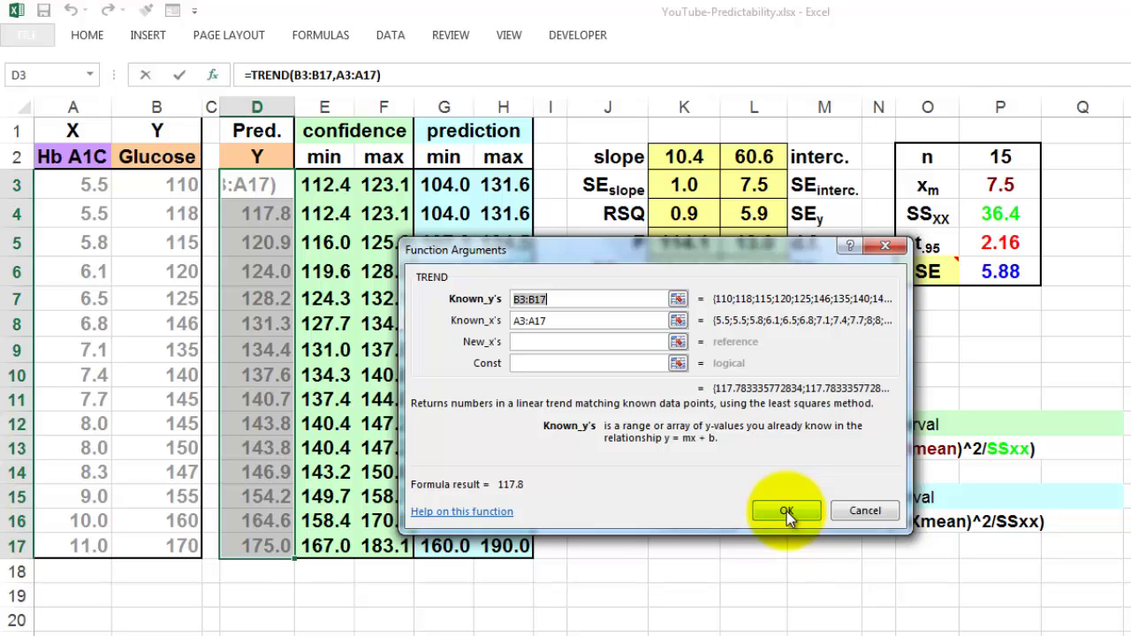
key("ctrl+shift+Return")
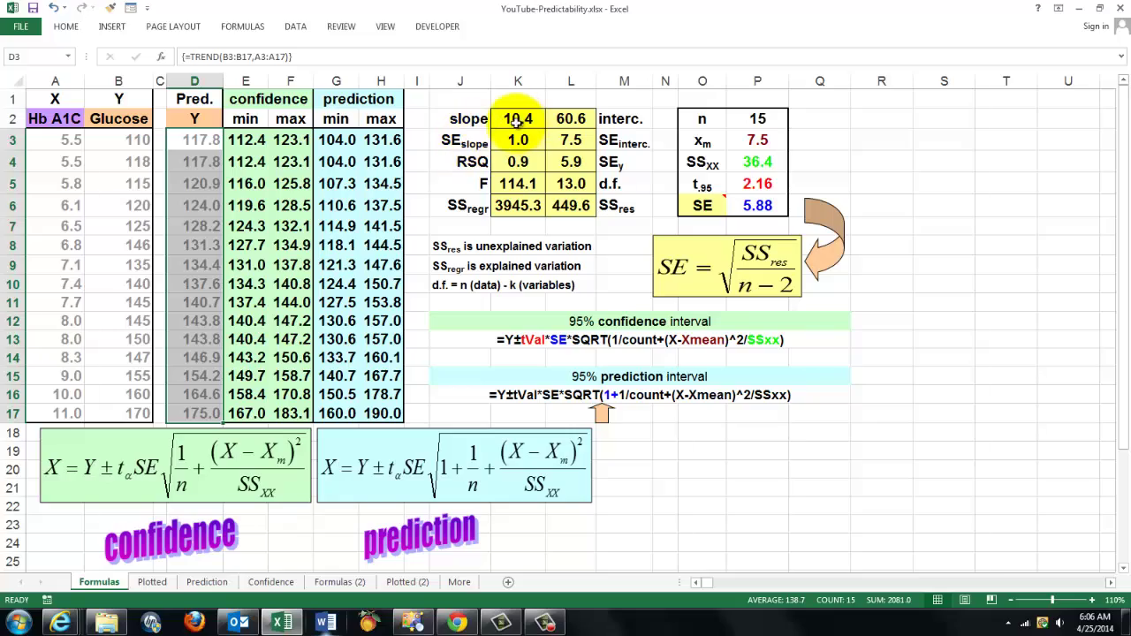
Step: Review the LINEST arguments for K2:L6, including Const and Stats, and re-enter the formula as an array
left_click_drag(518, 118, 564, 207)
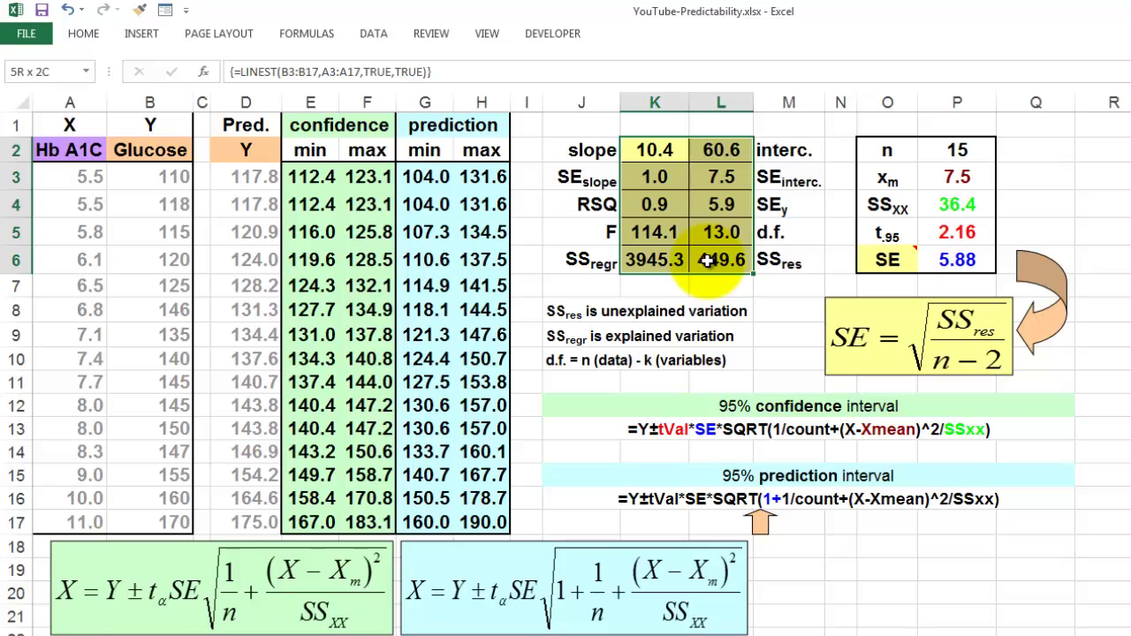
left_click_drag(708, 259, 707, 259)
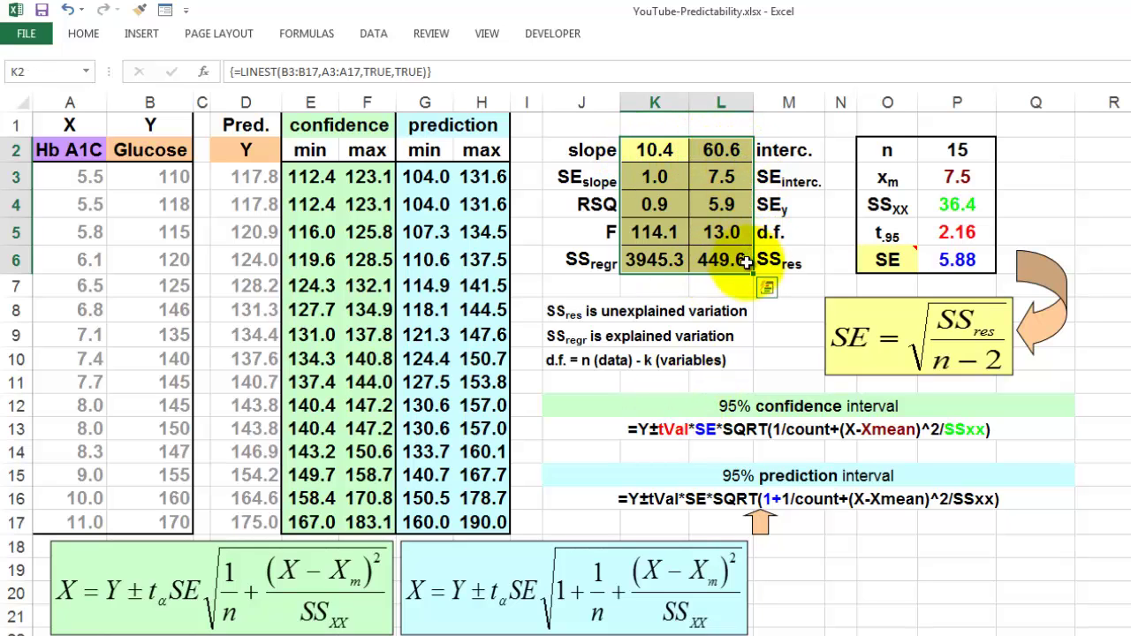
left_click(205, 74)
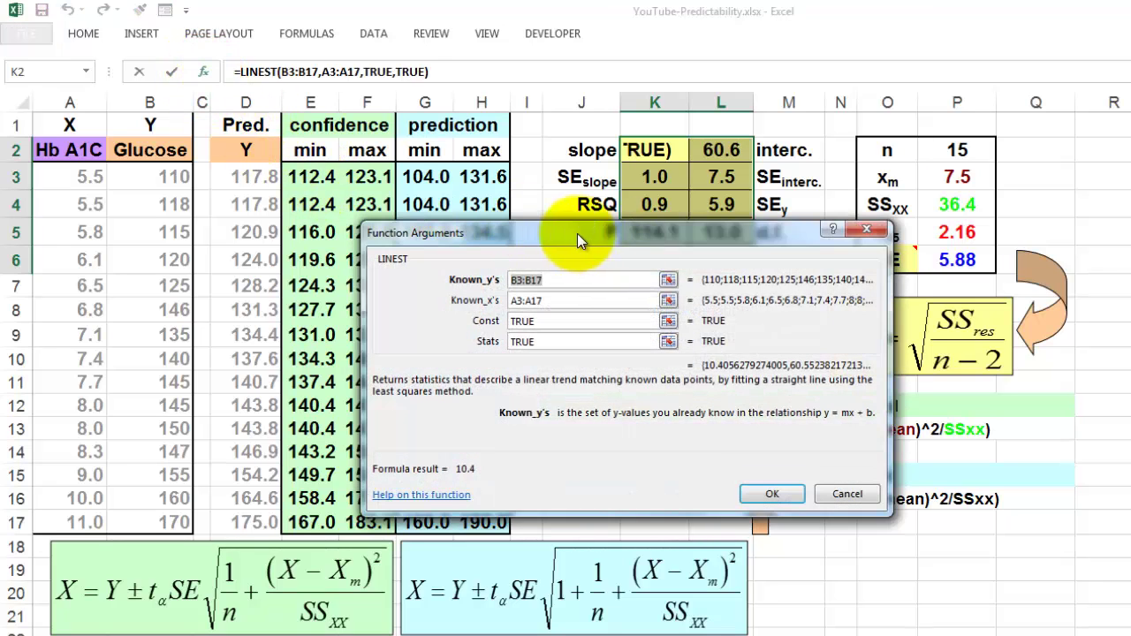
left_click_drag(582, 232, 759, 272)
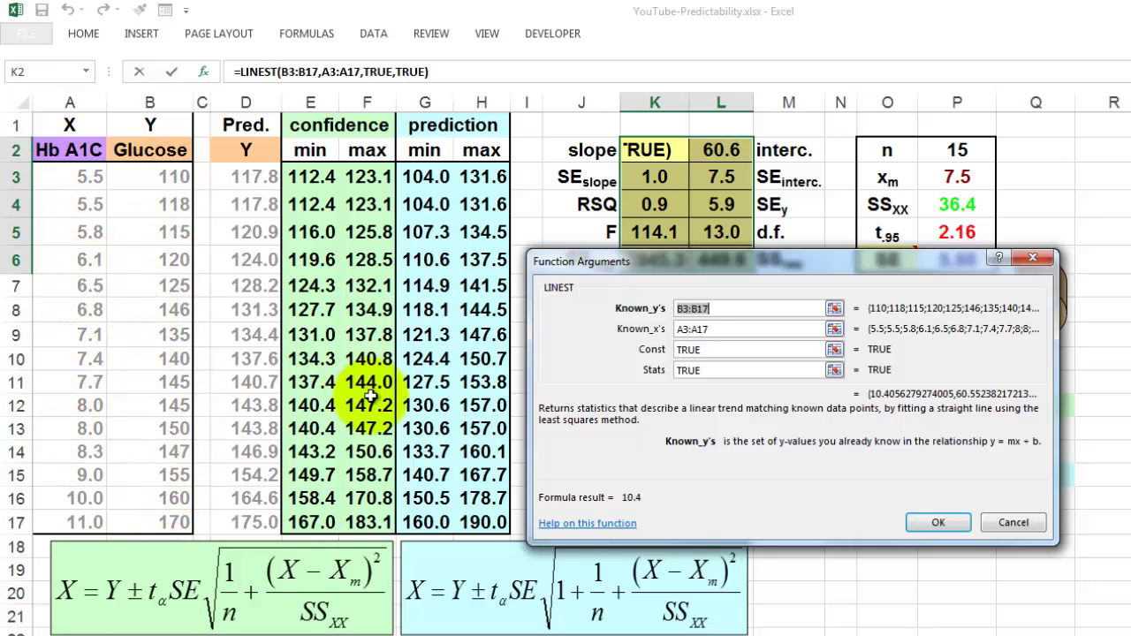
left_click(720, 351)
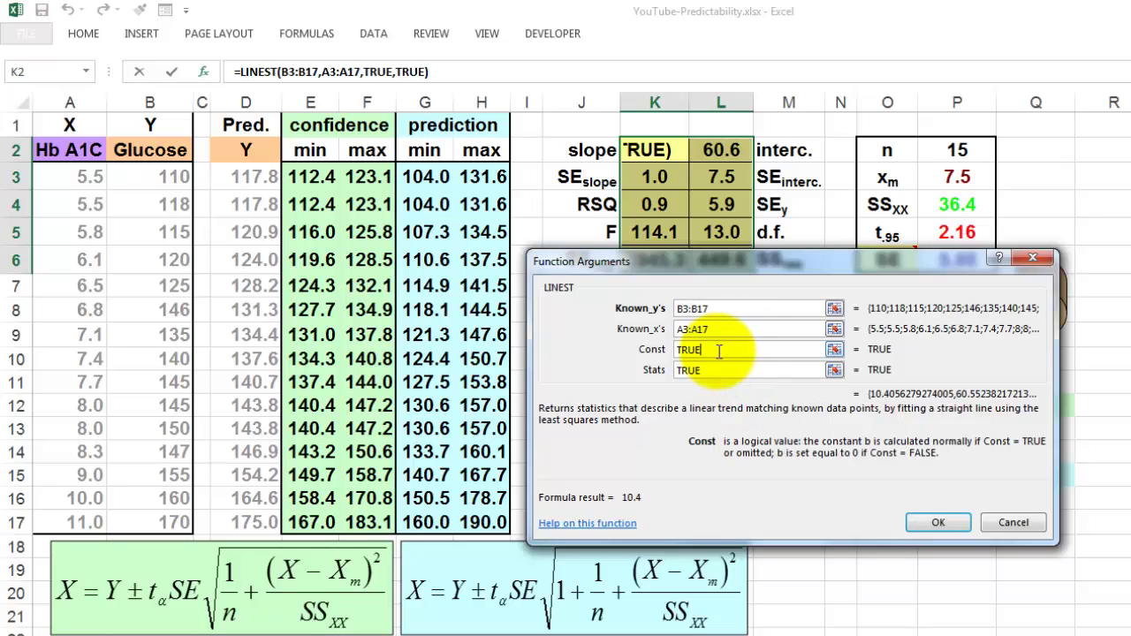
left_click(715, 370)
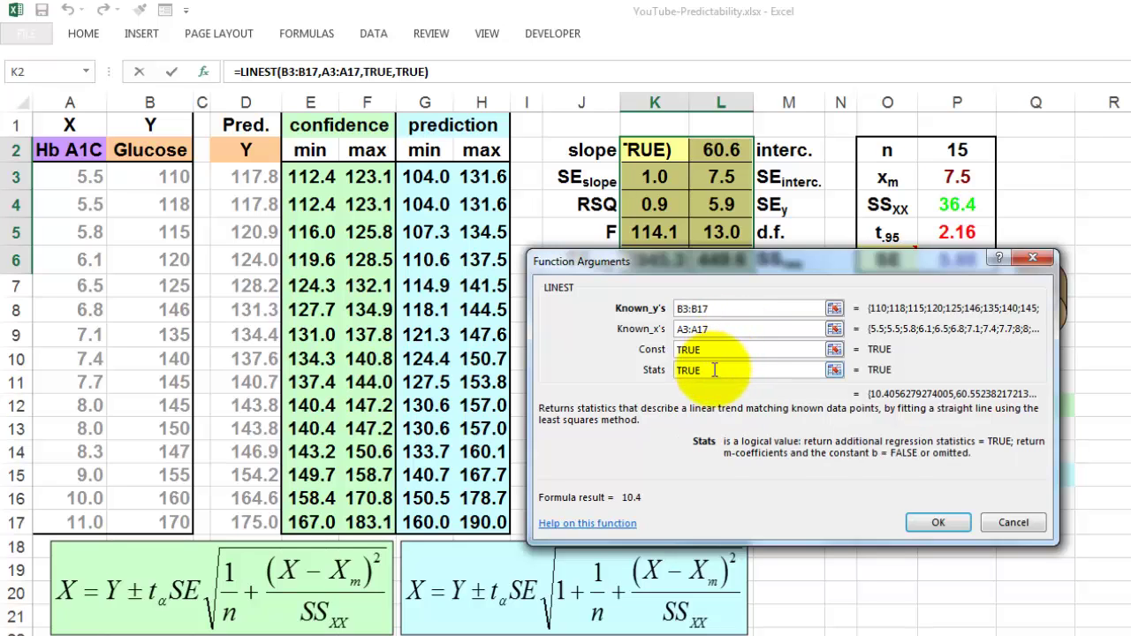
left_click_drag(734, 261, 851, 371)
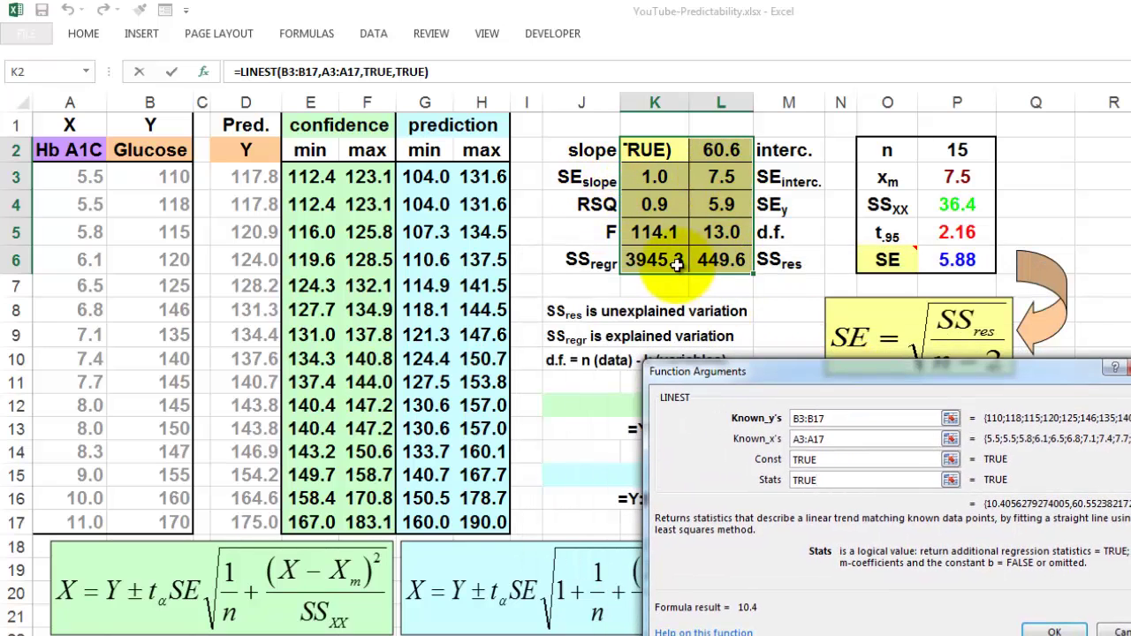
left_click(1052, 630, "ctrl+shift")
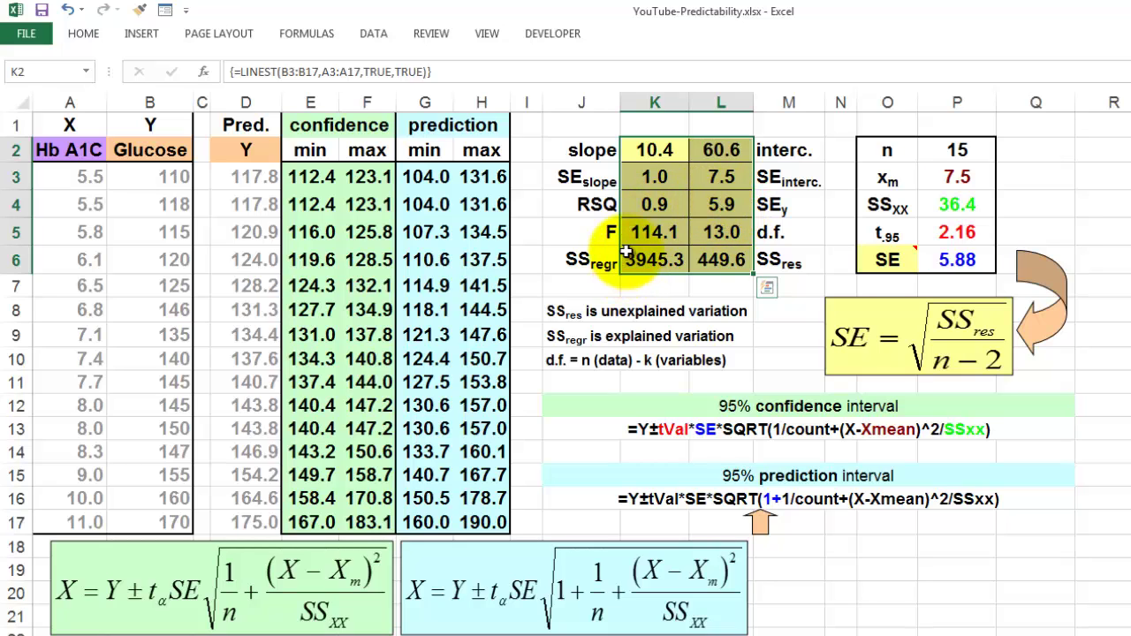
Step: Examine the F, degrees of freedom, SSregr and SSres cells in the regression statistics block
left_click(656, 231)
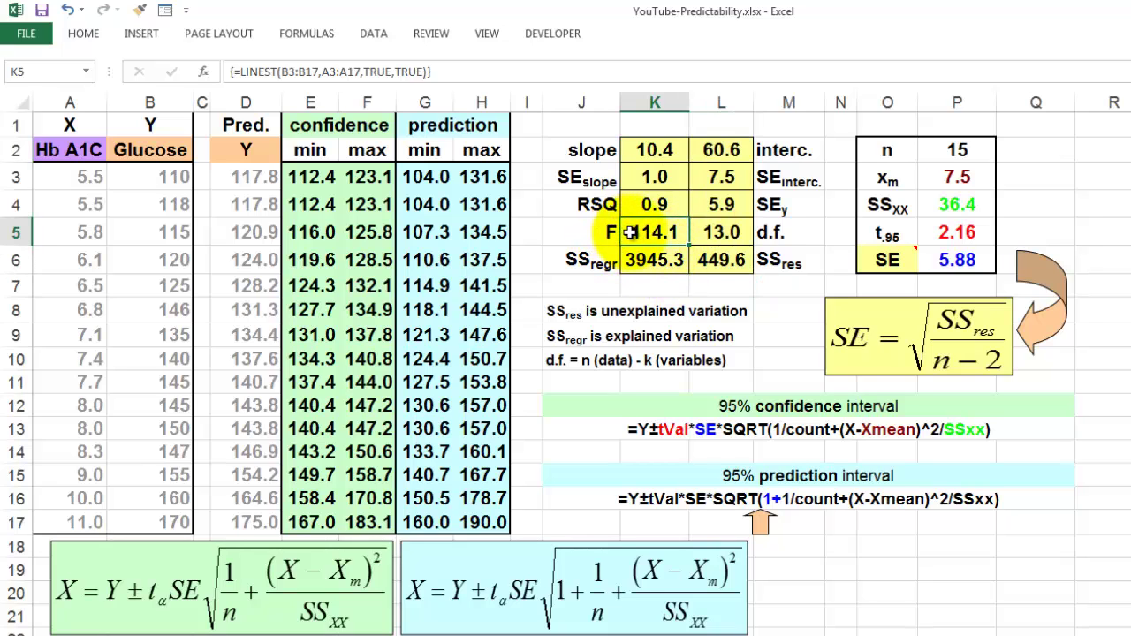
left_click(721, 232)
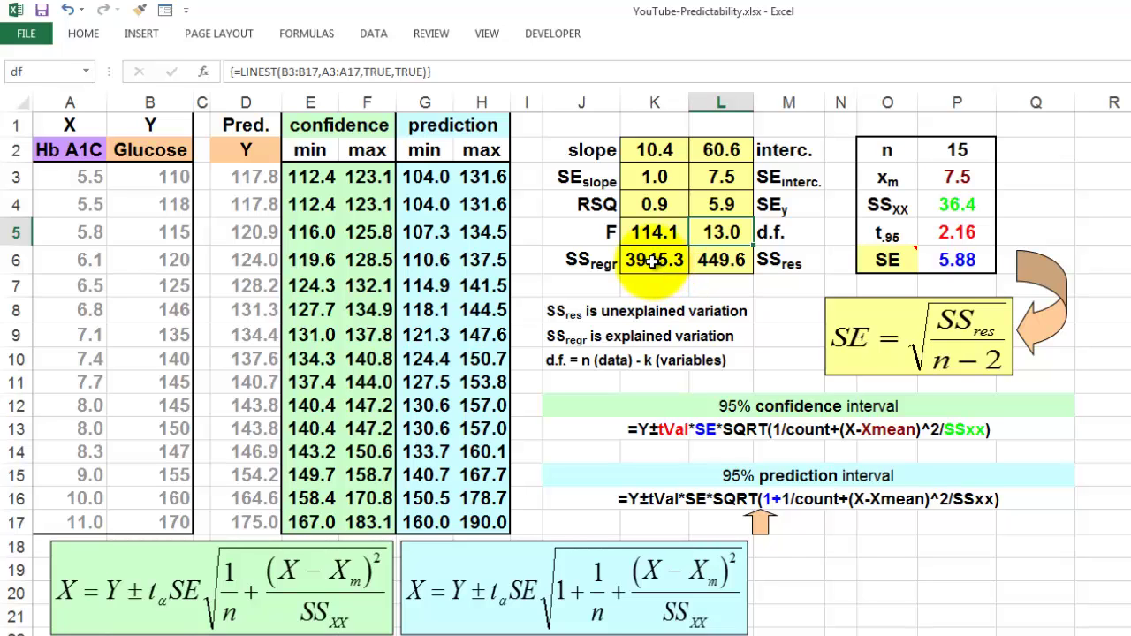
left_click(654, 260)
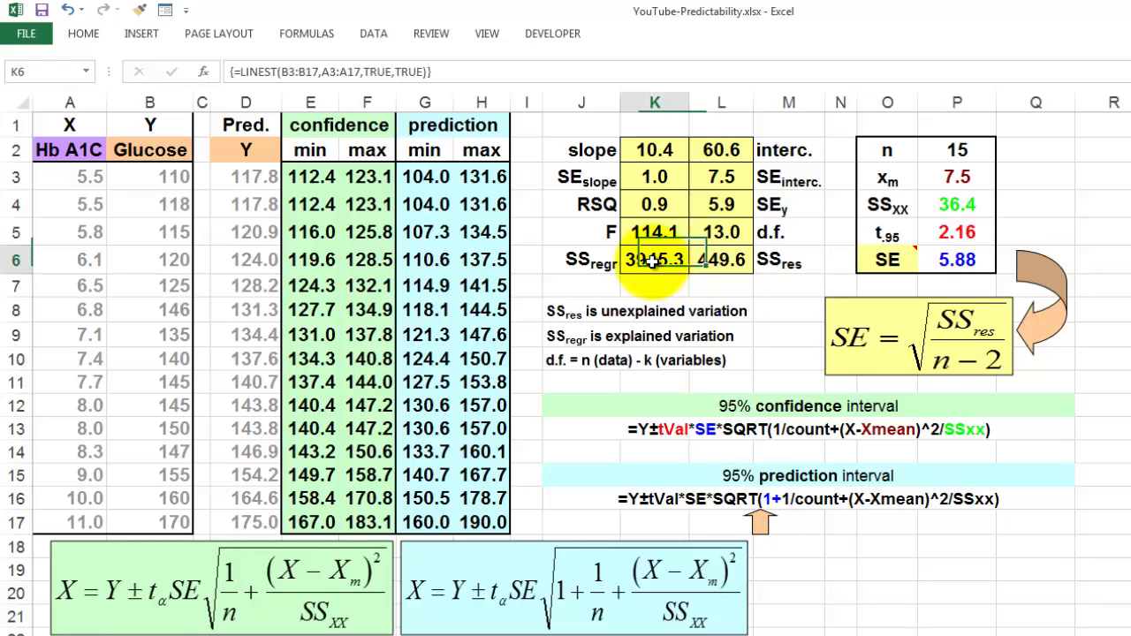
left_click(732, 256)
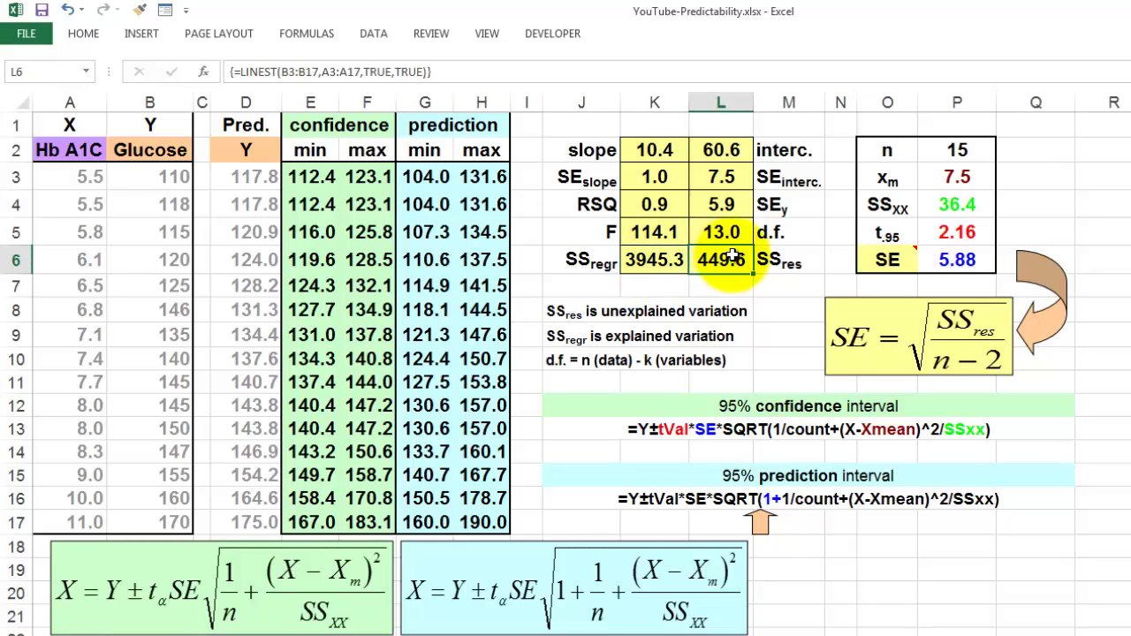
left_click(644, 261)
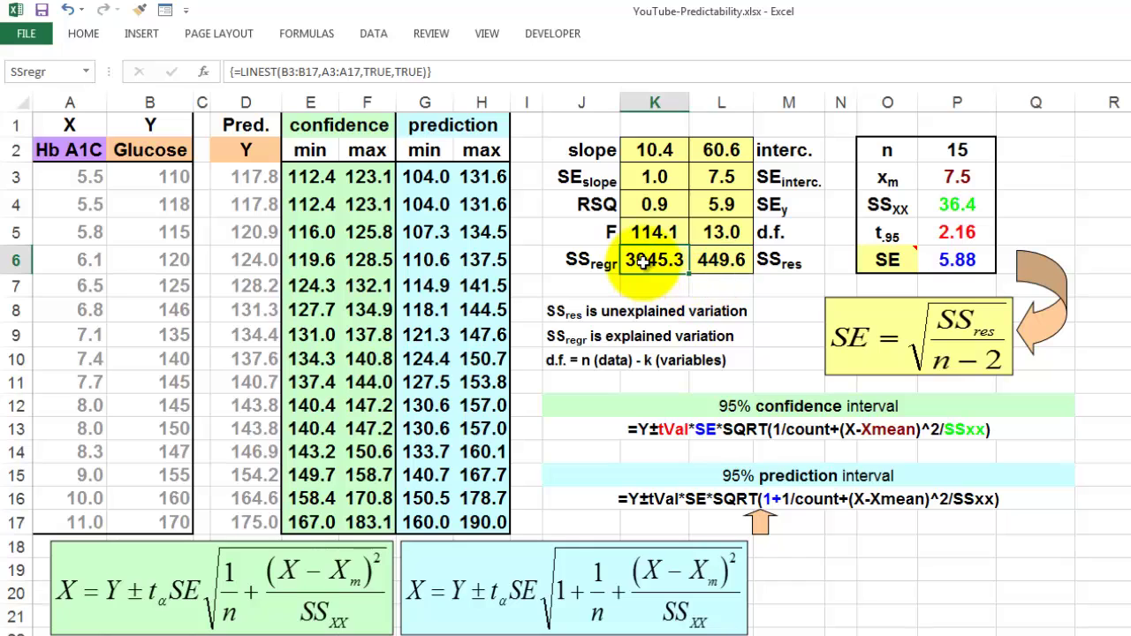
Step: Inspect the formulas for n, mean X and SSxx in P2:P4, including the DEVSQ function arguments
left_click(959, 150)
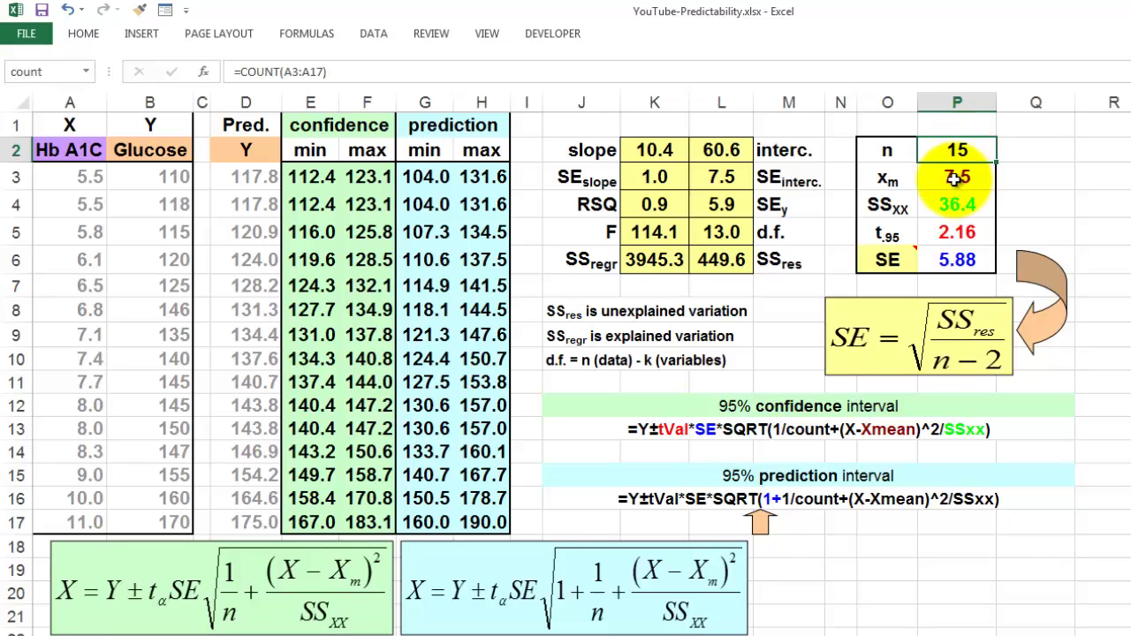
left_click(954, 178)
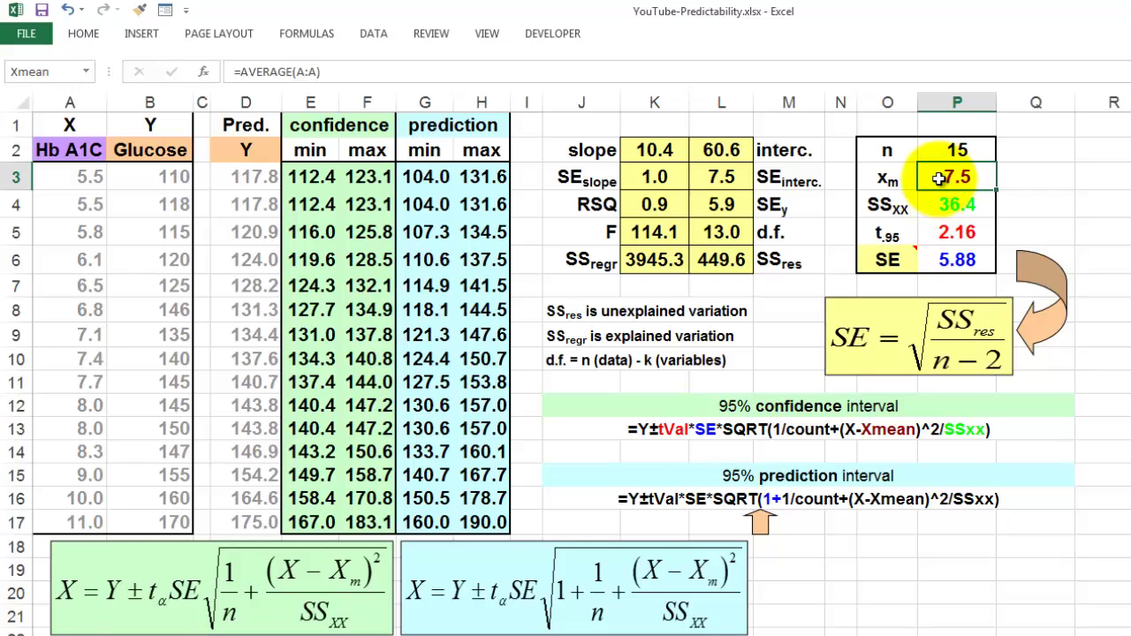
left_click(939, 204)
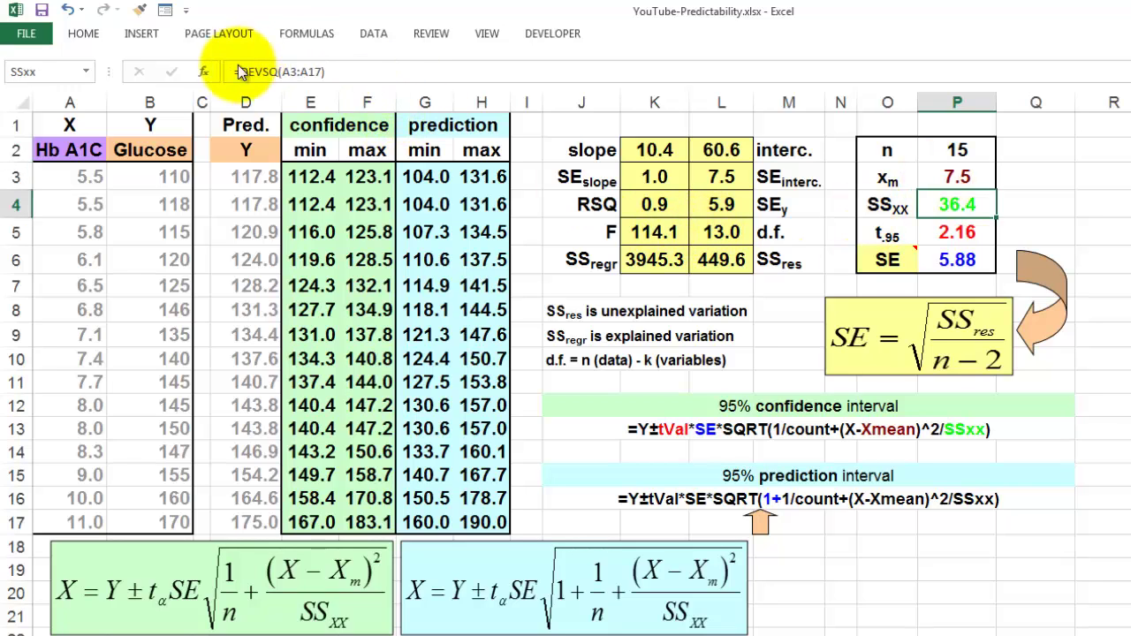
left_click(205, 72)
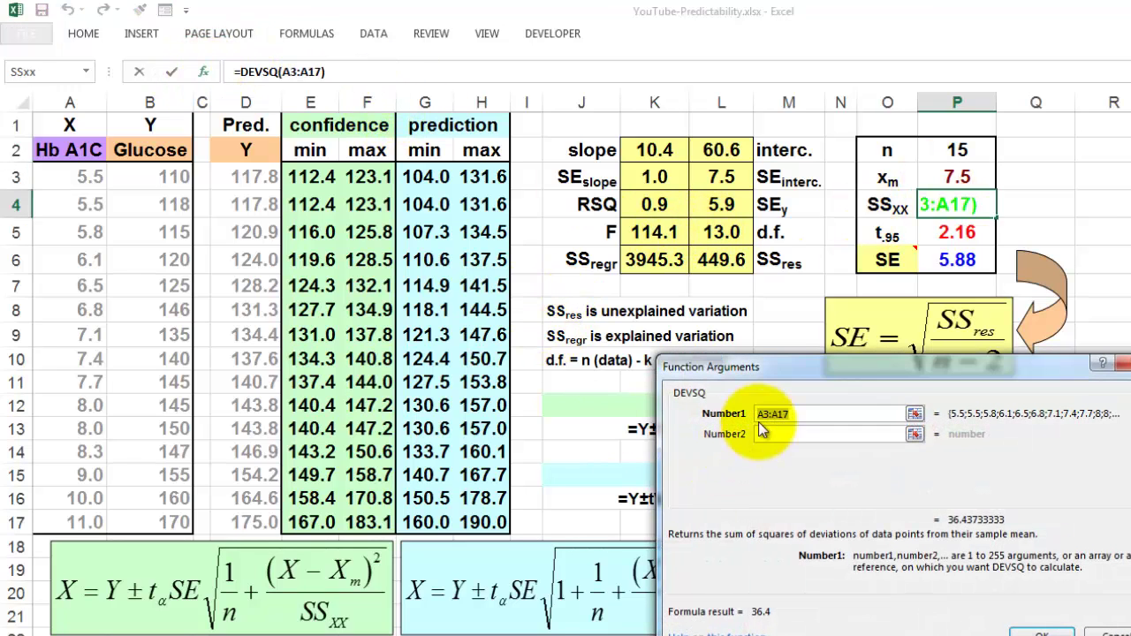
left_click_drag(764, 364, 695, 338)
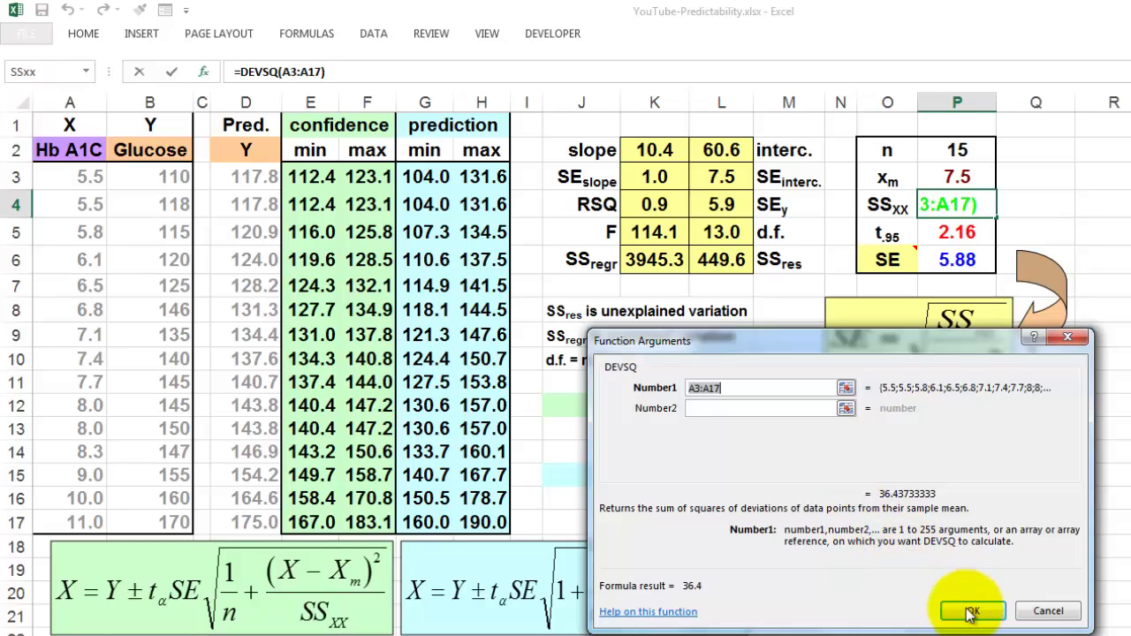
left_click(974, 610)
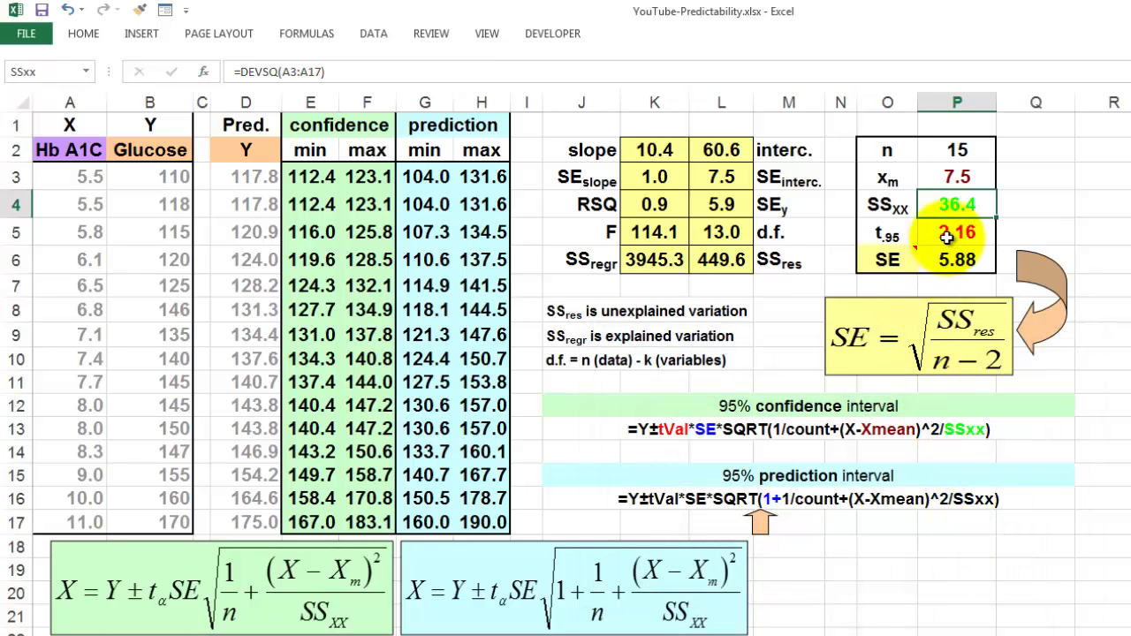
Step: Review the probability and degrees-of-freedom arguments of the T.INV.2T function in P5
left_click(951, 233)
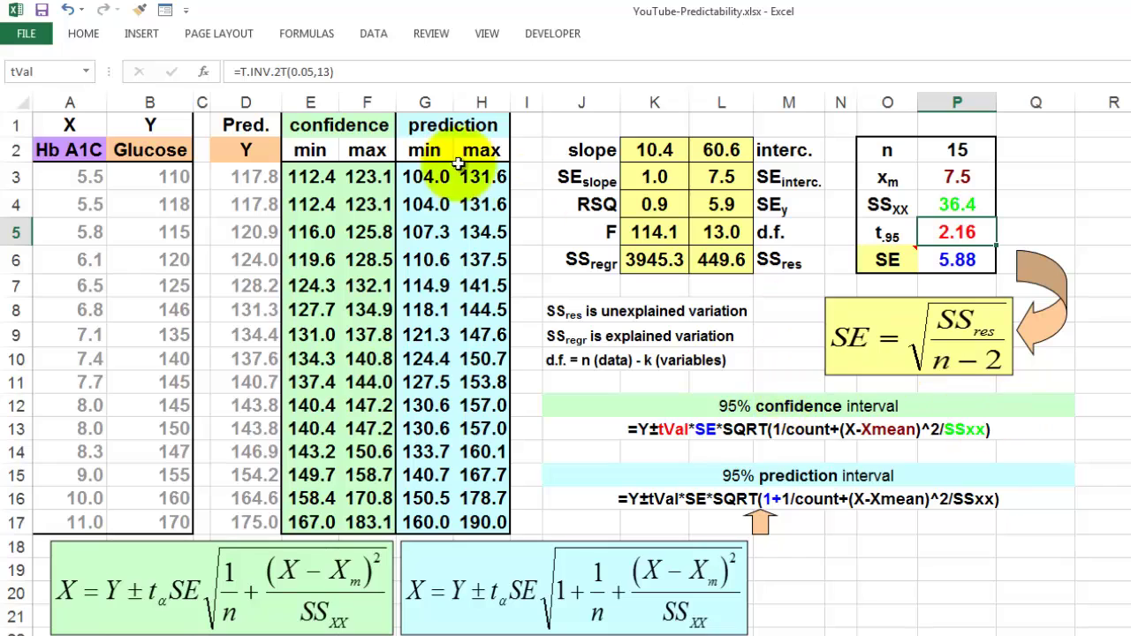
left_click(205, 73)
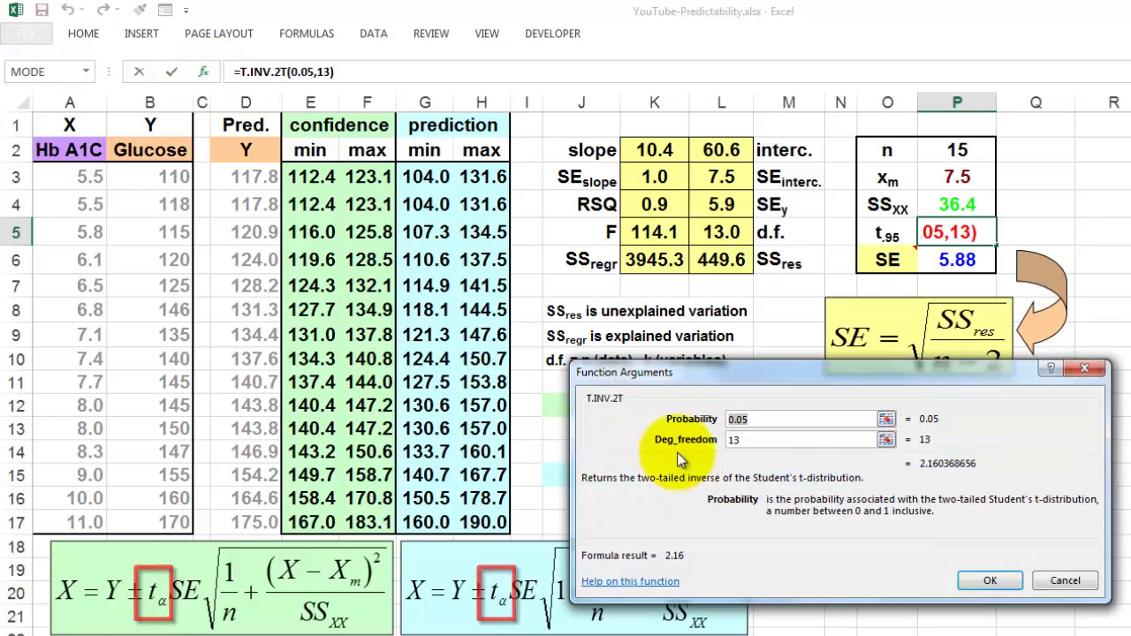
left_click_drag(697, 366, 651, 364)
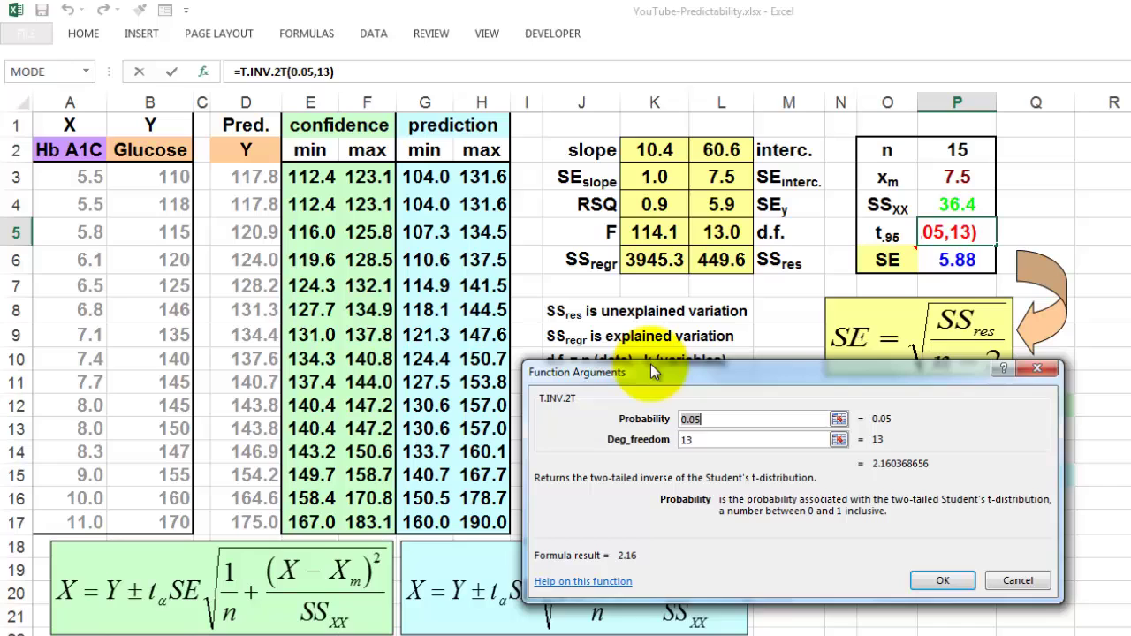
left_click(699, 439)
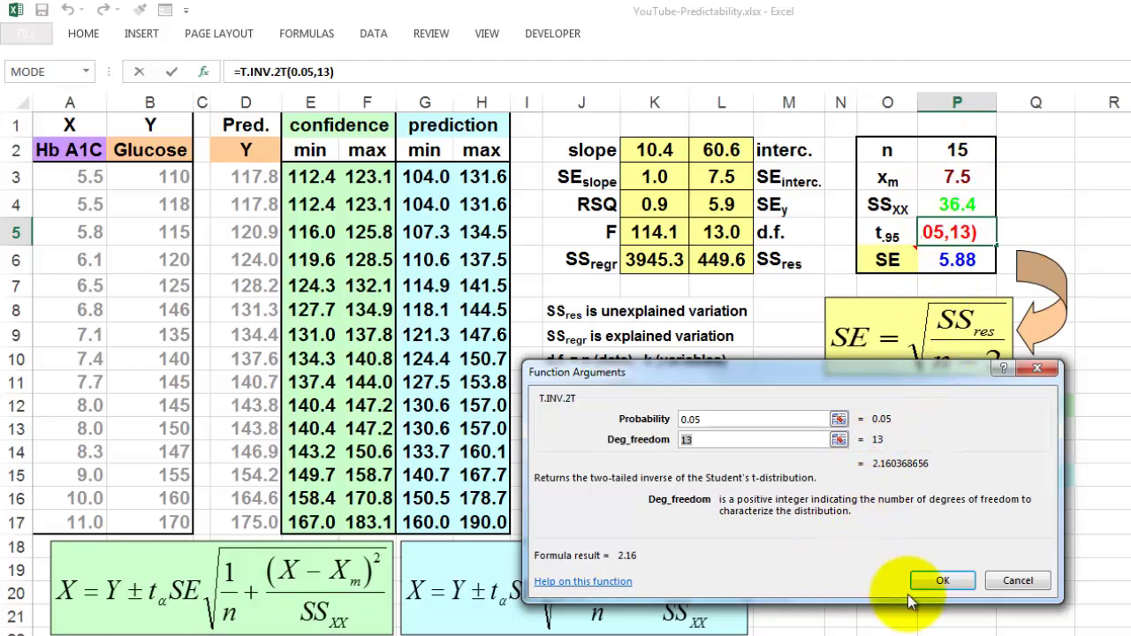
left_click(948, 581)
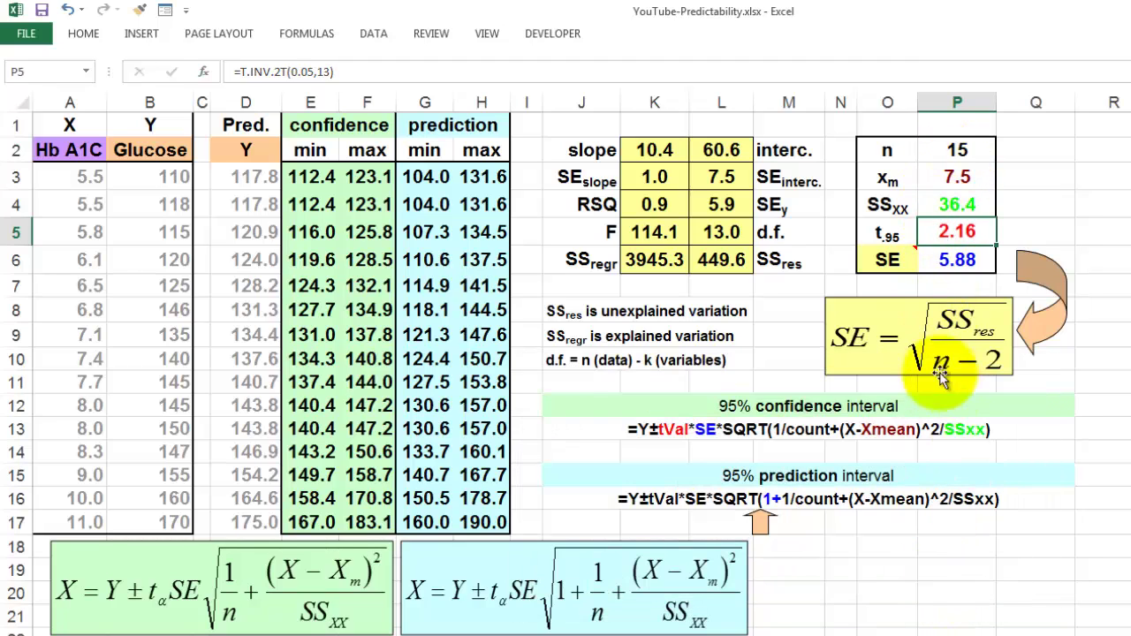
Step: Inspect the cell references of the standard error formula in P6 and re-enter it as it is
left_click(955, 264)
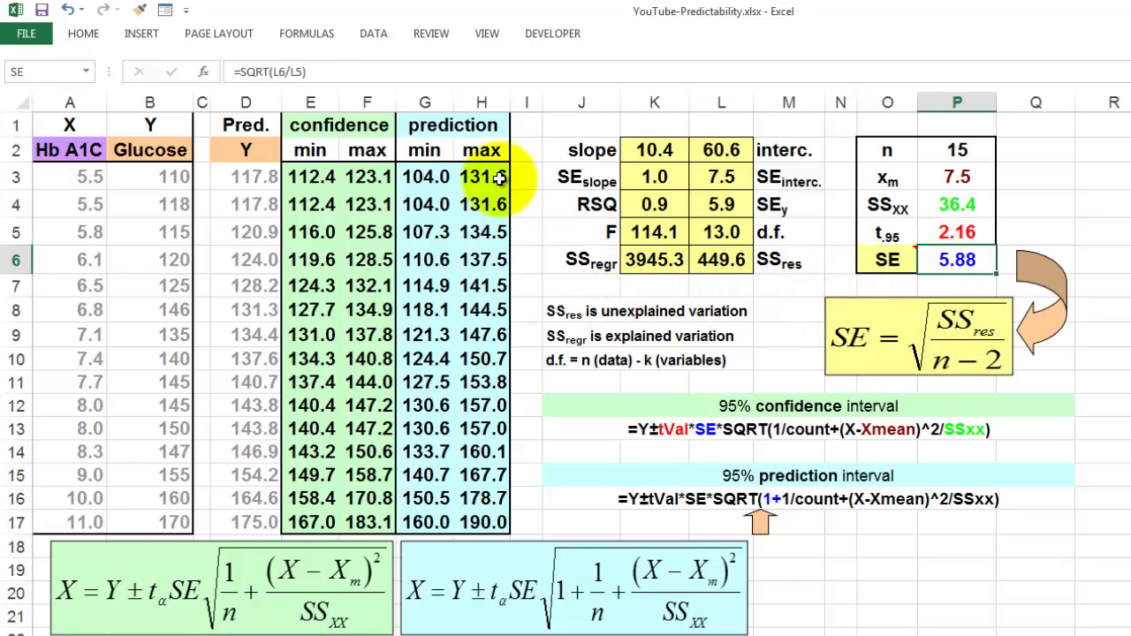
left_click(336, 74)
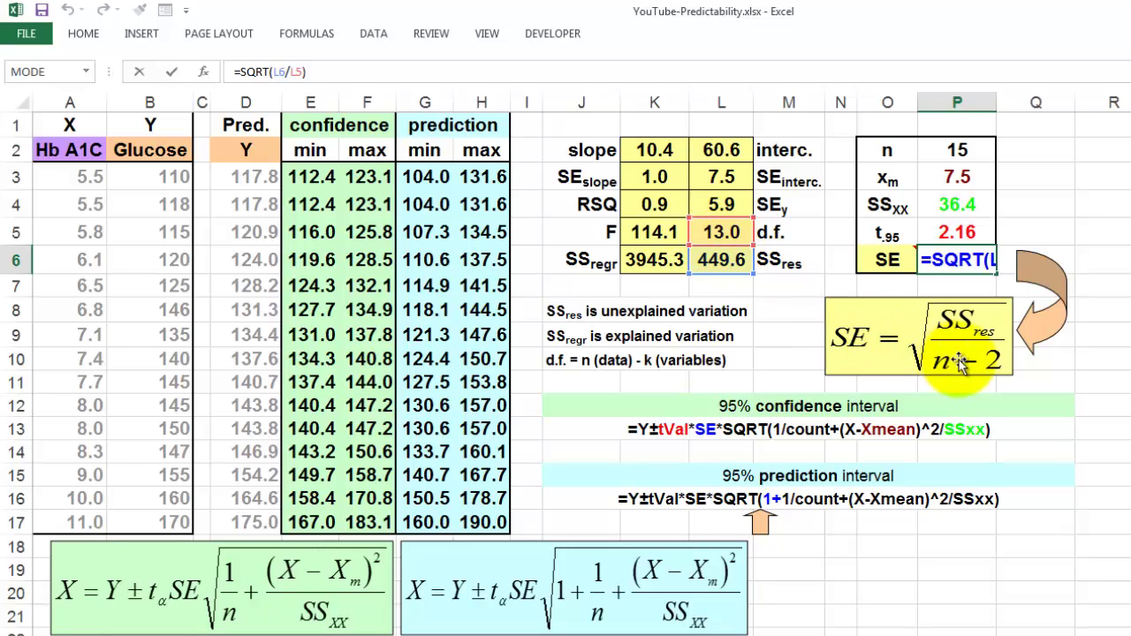
key("ctrl+Return")
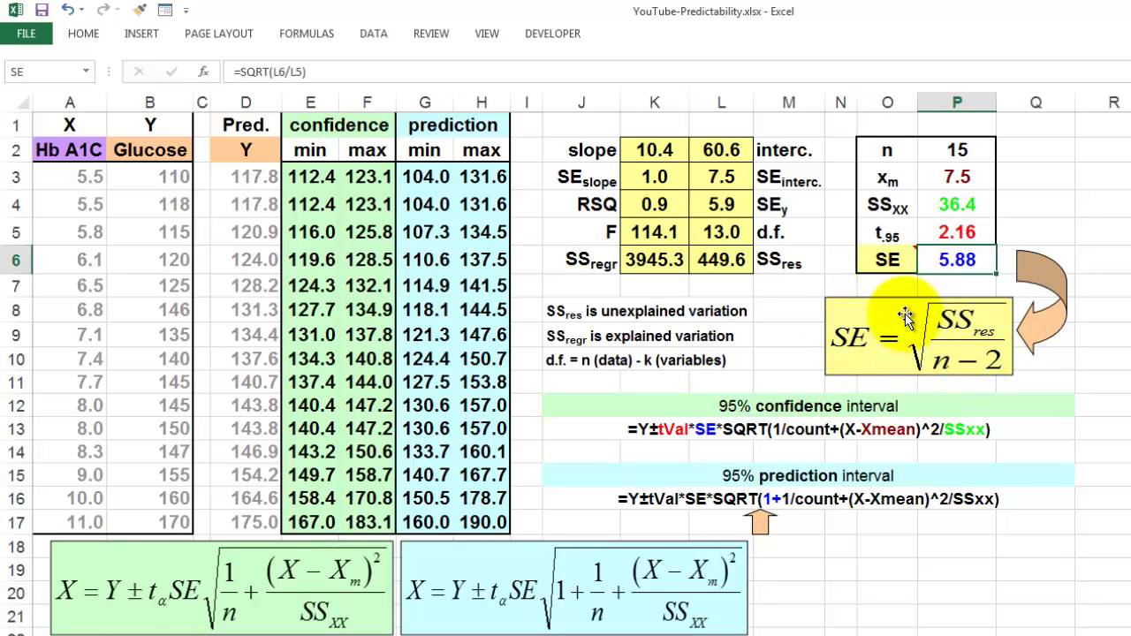
Step: Compare the 95% confidence interval min and max formulas in E3 and F3
left_click(303, 176)
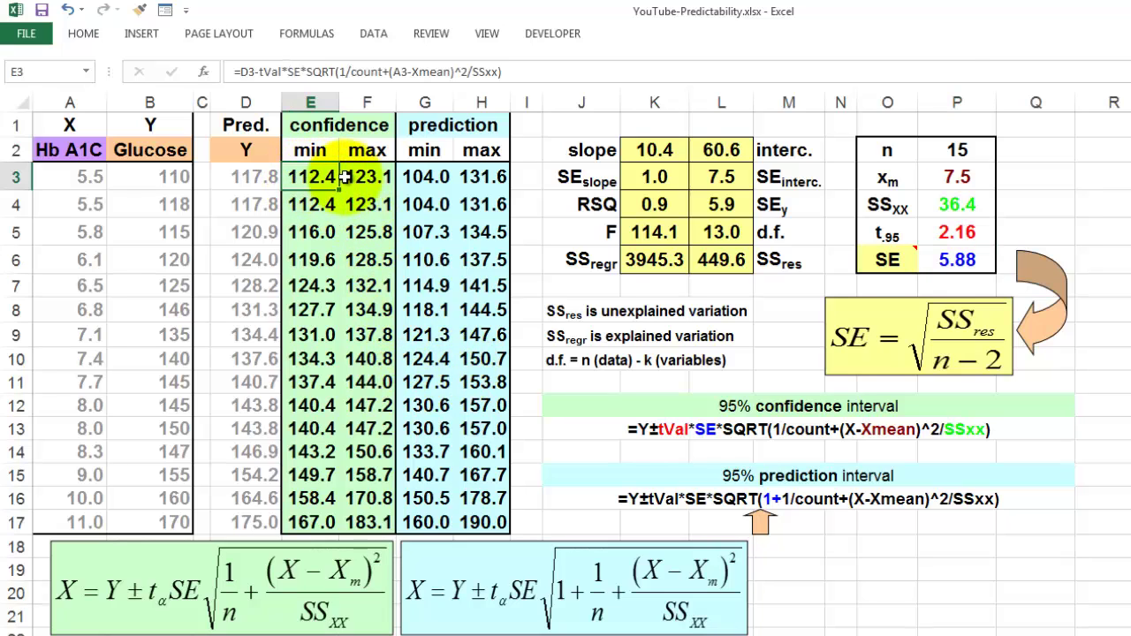
key("Right")
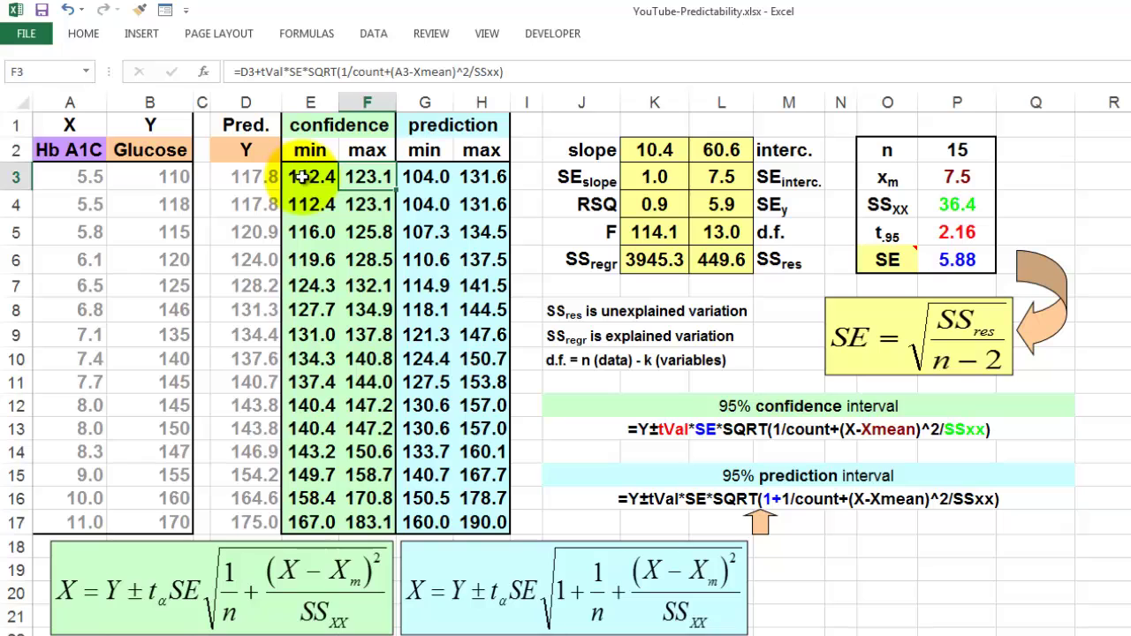
left_click(302, 176)
left_click(367, 176)
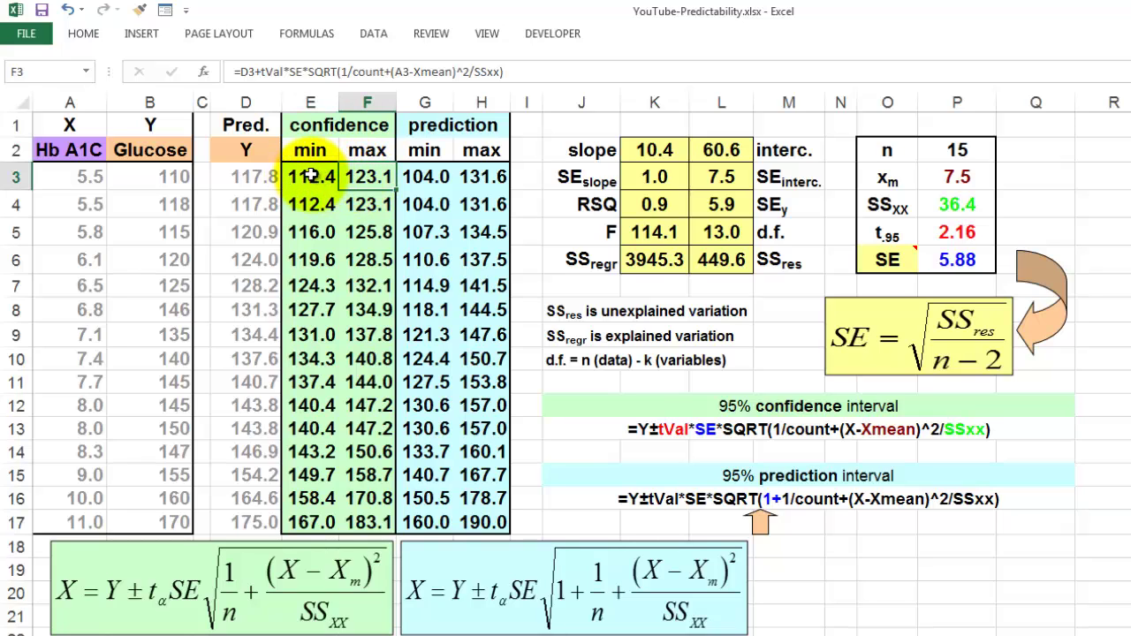
left_click(308, 176)
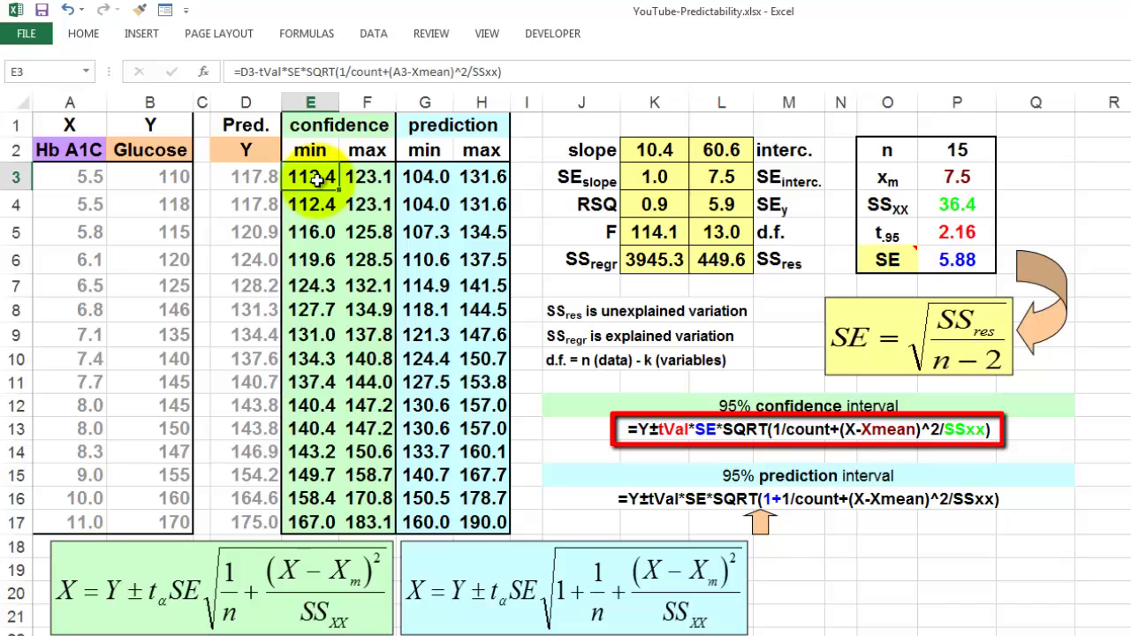
left_click(365, 178)
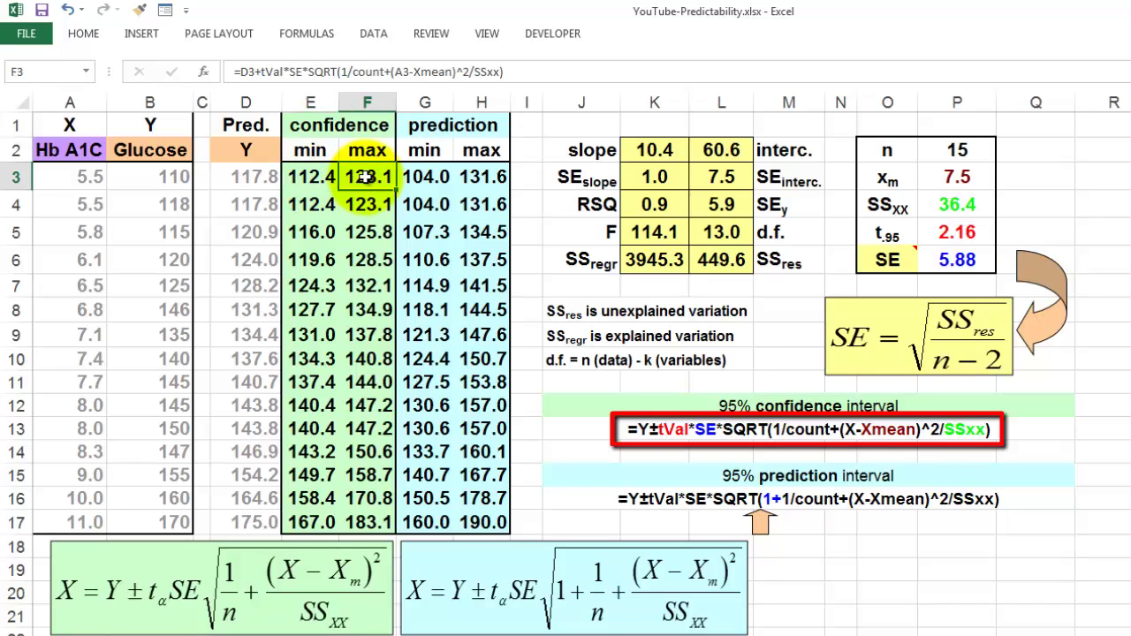
Step: Trace the cell references of the confidence min formula in E3 and check the plus sign after D3 in the max formula in F3
left_click(305, 177)
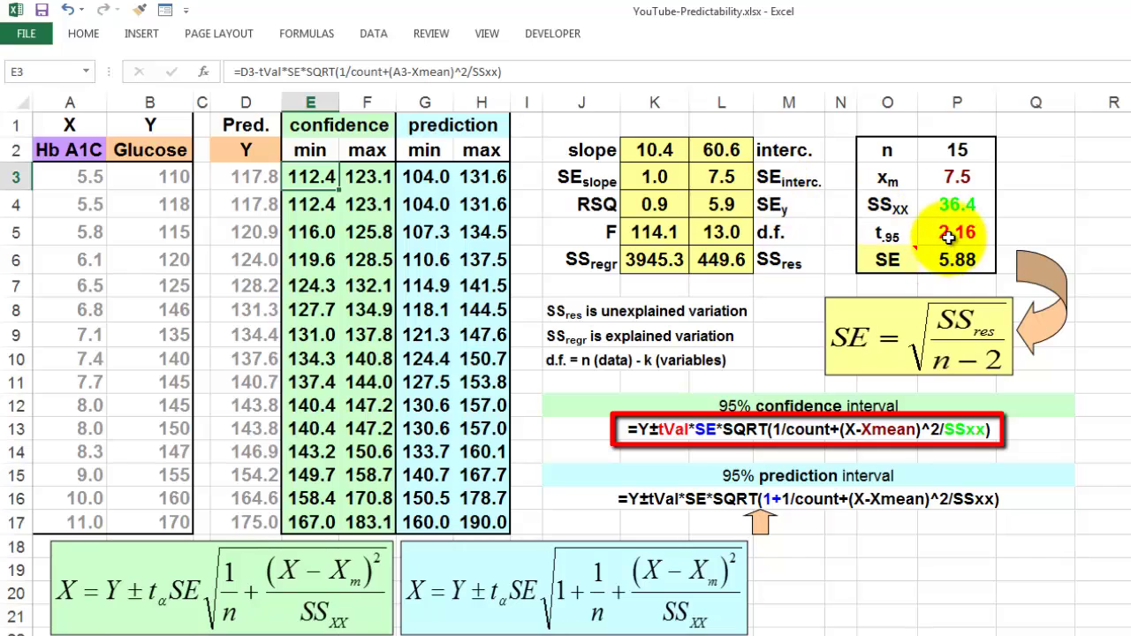
left_click(504, 71)
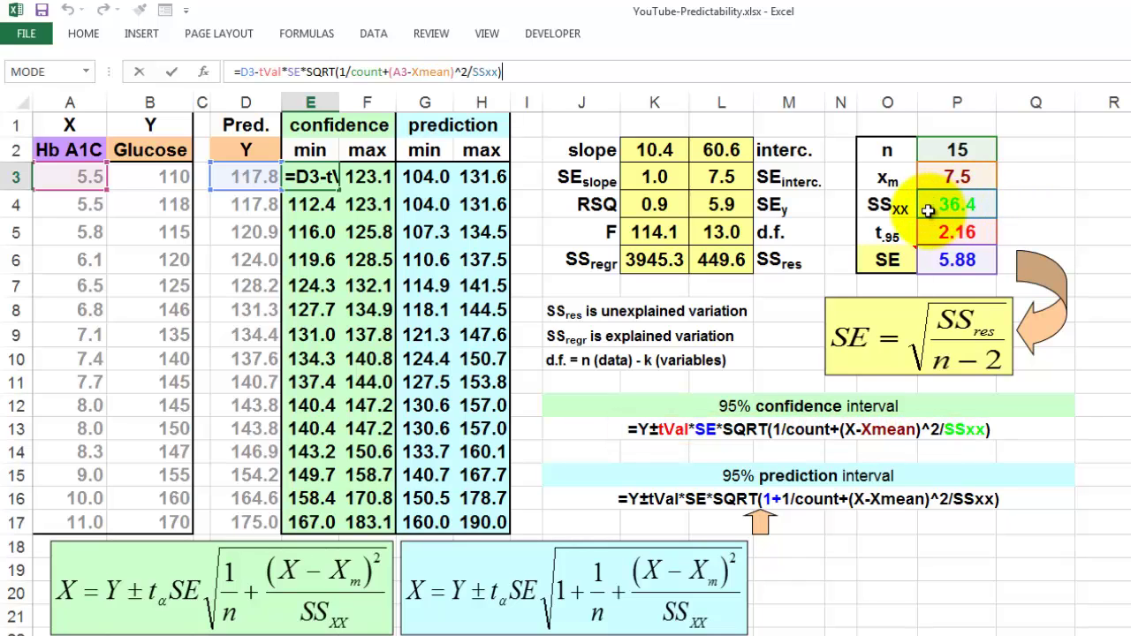
key("Escape")
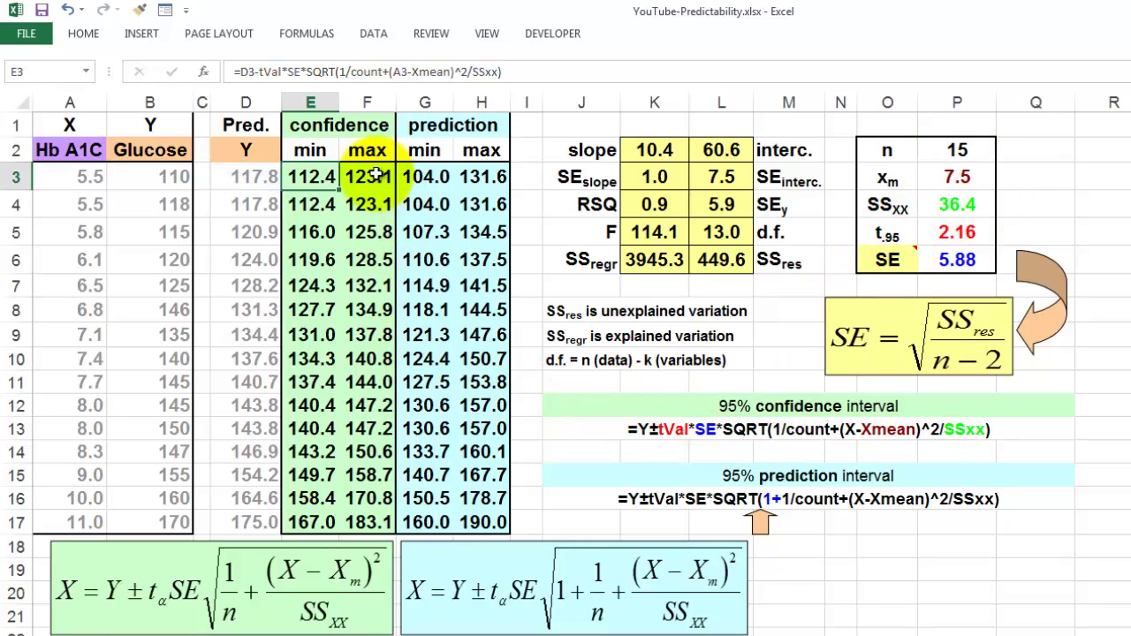
left_click(369, 174)
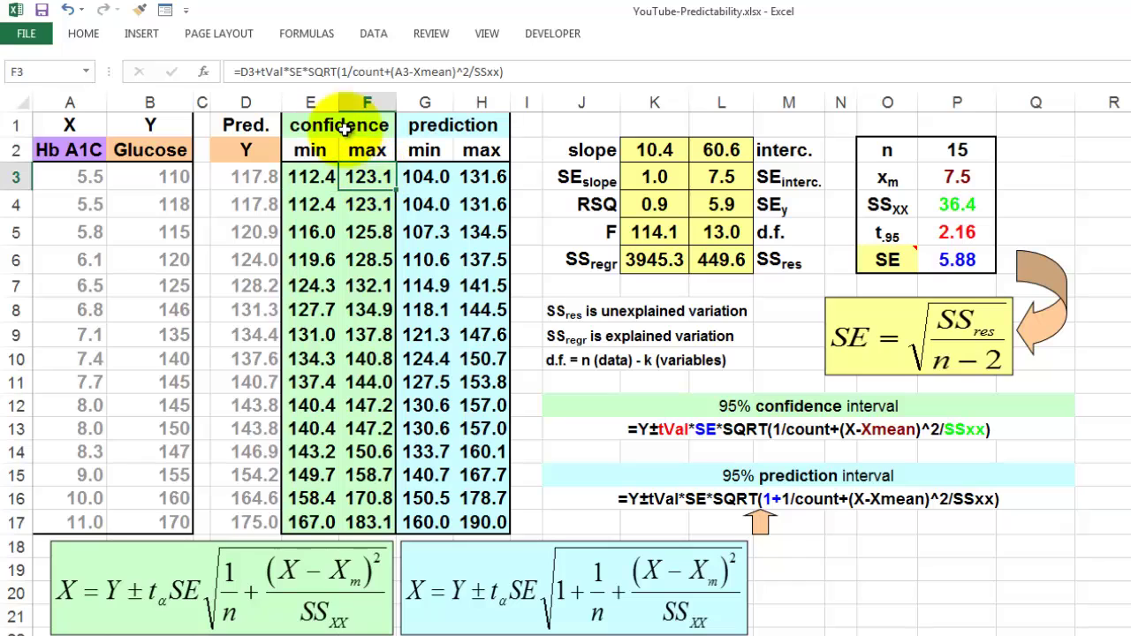
left_click(258, 73)
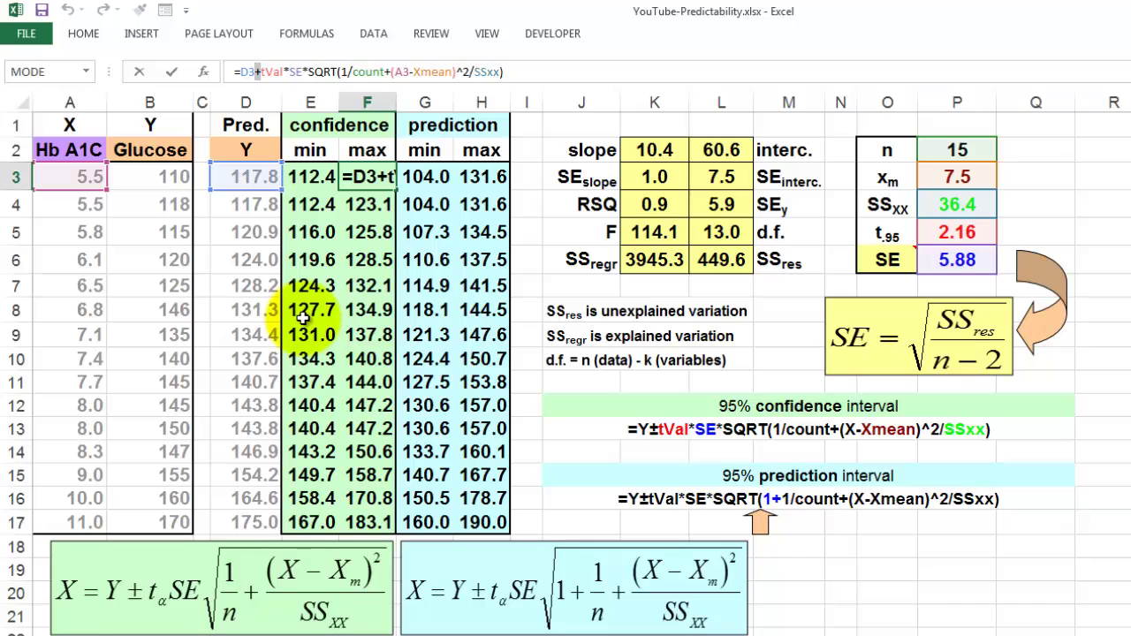
Step: Inspect the 95% prediction interval min and max formulas in G3 and H3
left_click(423, 176)
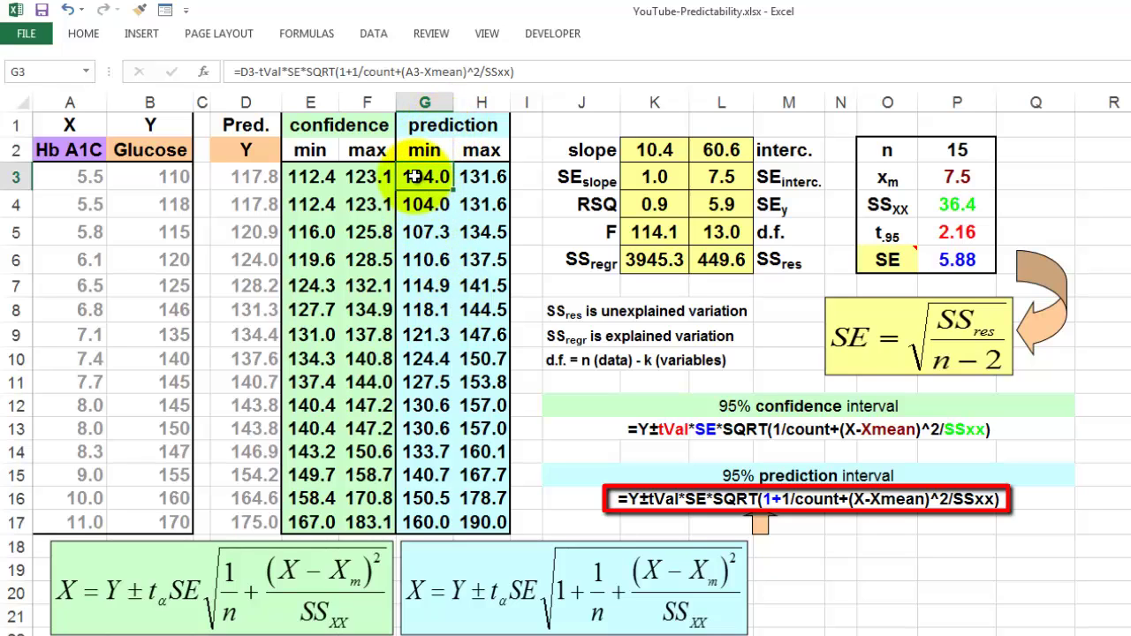
left_click(482, 176)
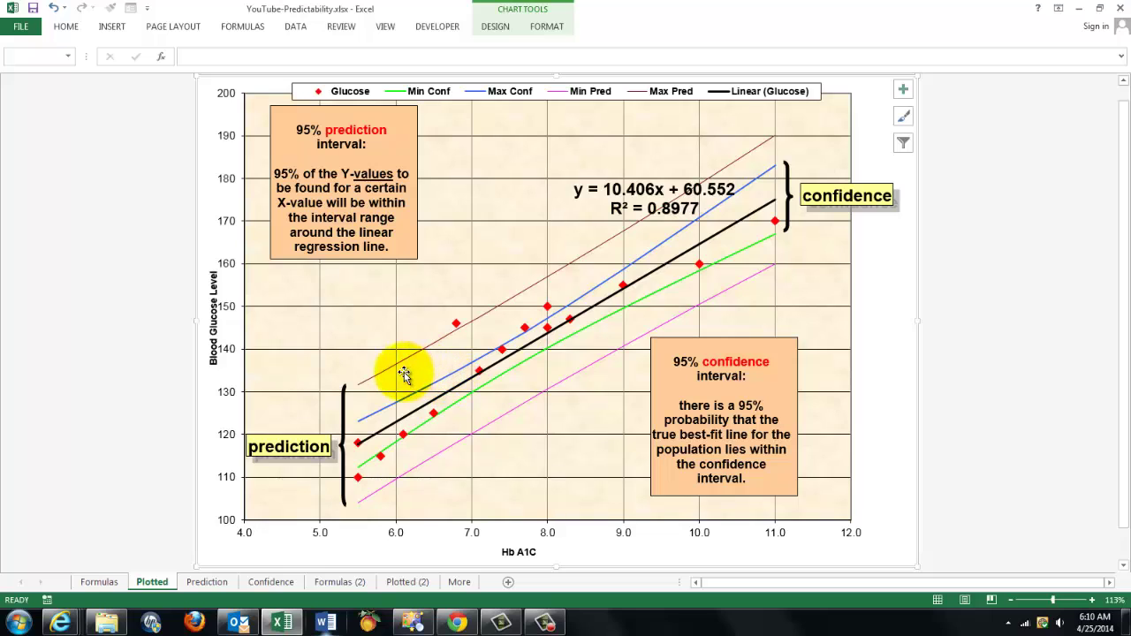
Step: Review the combined Plotted chart against the Formulas sheet, as well as the separate Prediction and Confidence charts
mouse_move(402, 365)
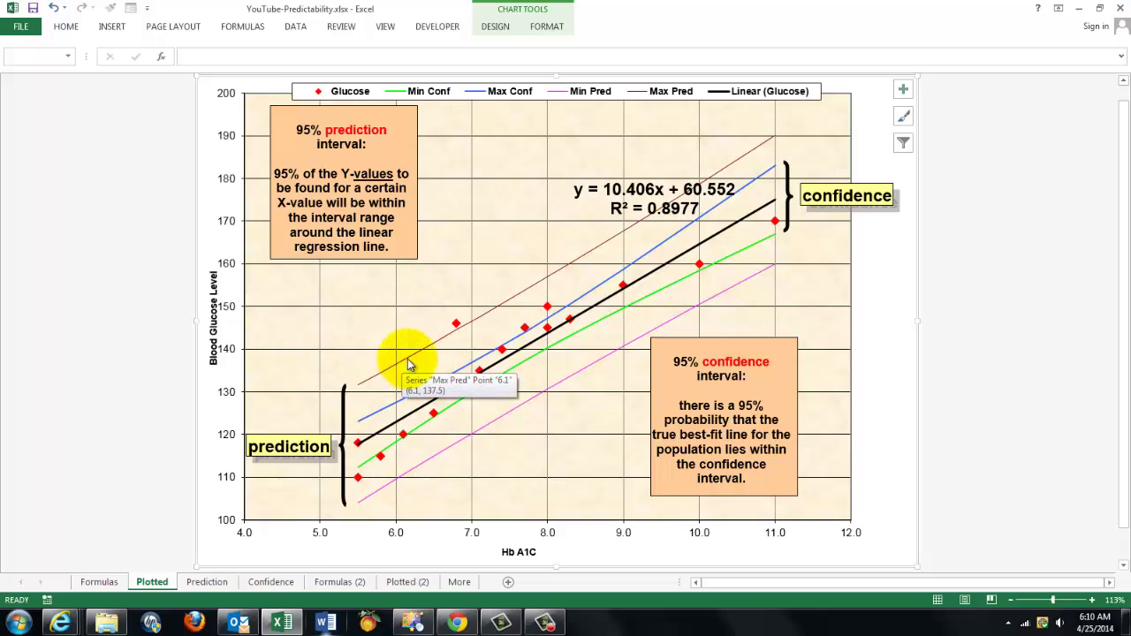
left_click(99, 581)
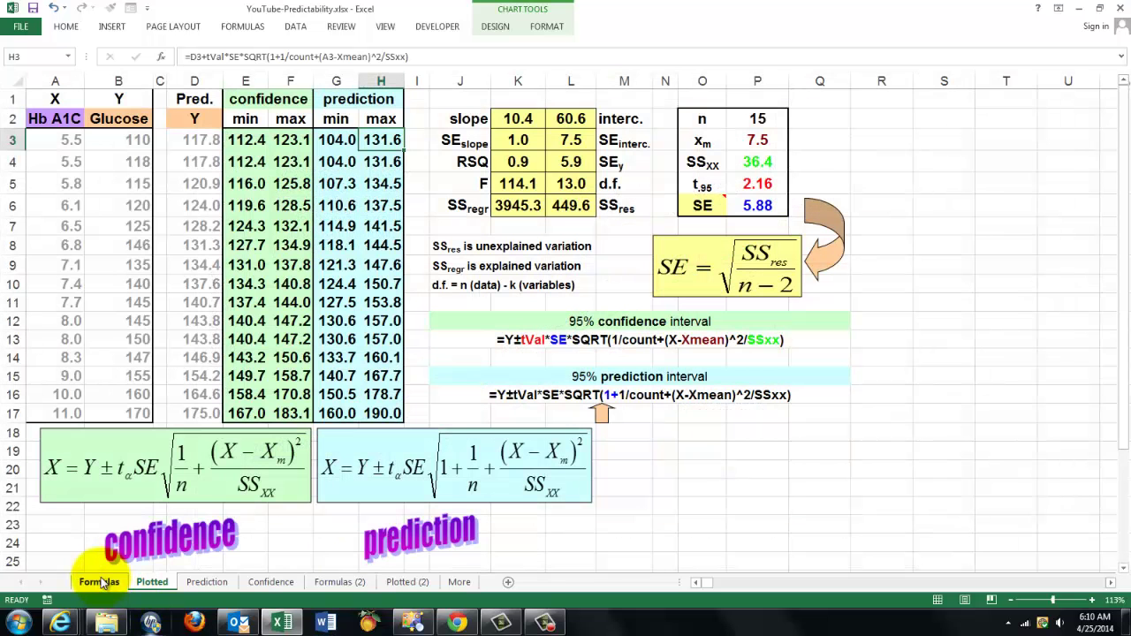
left_click(152, 584)
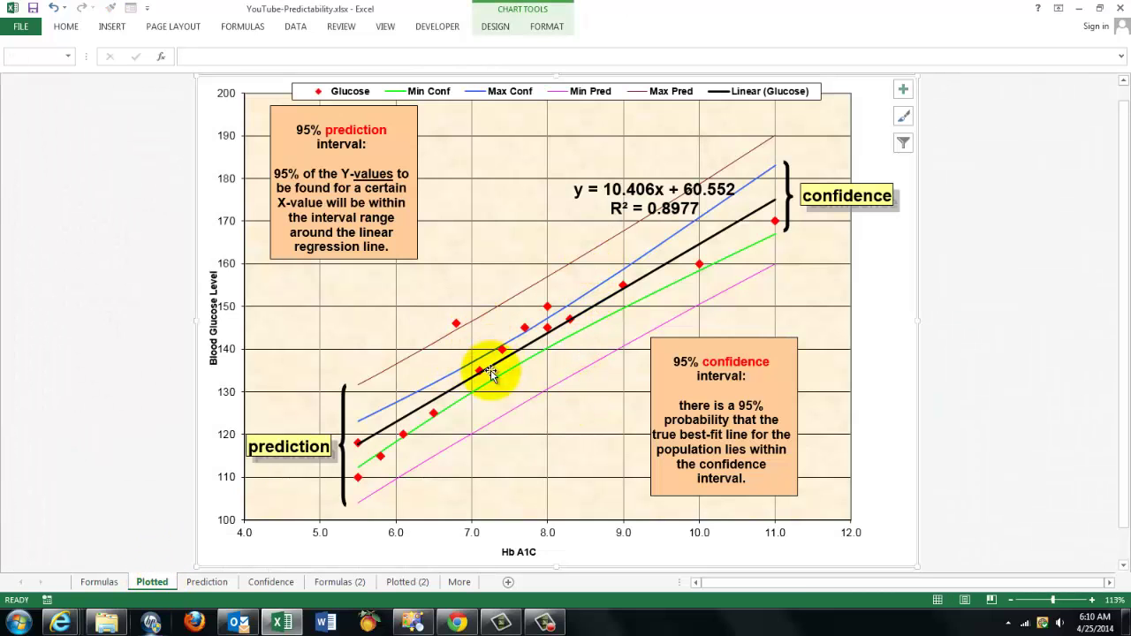
left_click(207, 583)
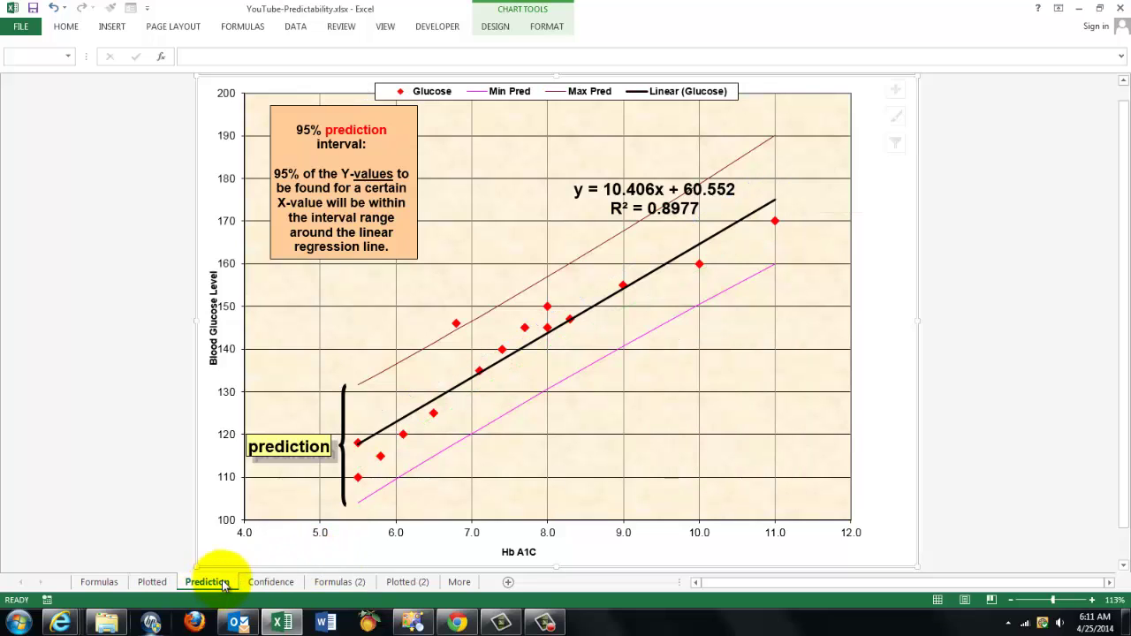
left_click(274, 584)
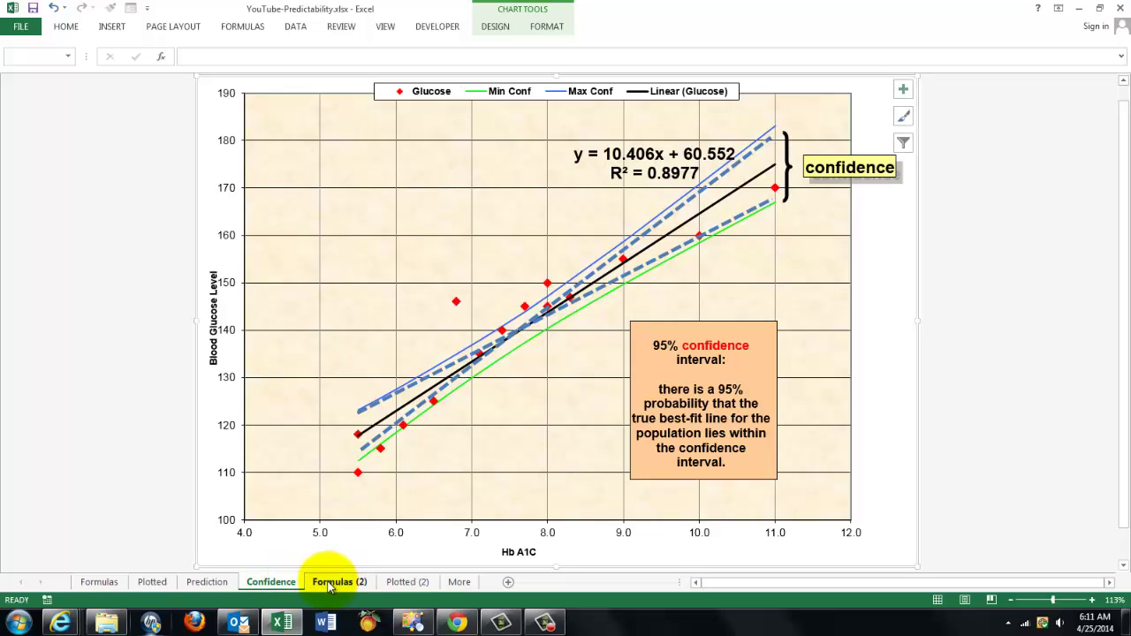
Step: Examine the second data set on Formulas (2) and its chart on Plotted (2), finishing on the More sheet
left_click(330, 584)
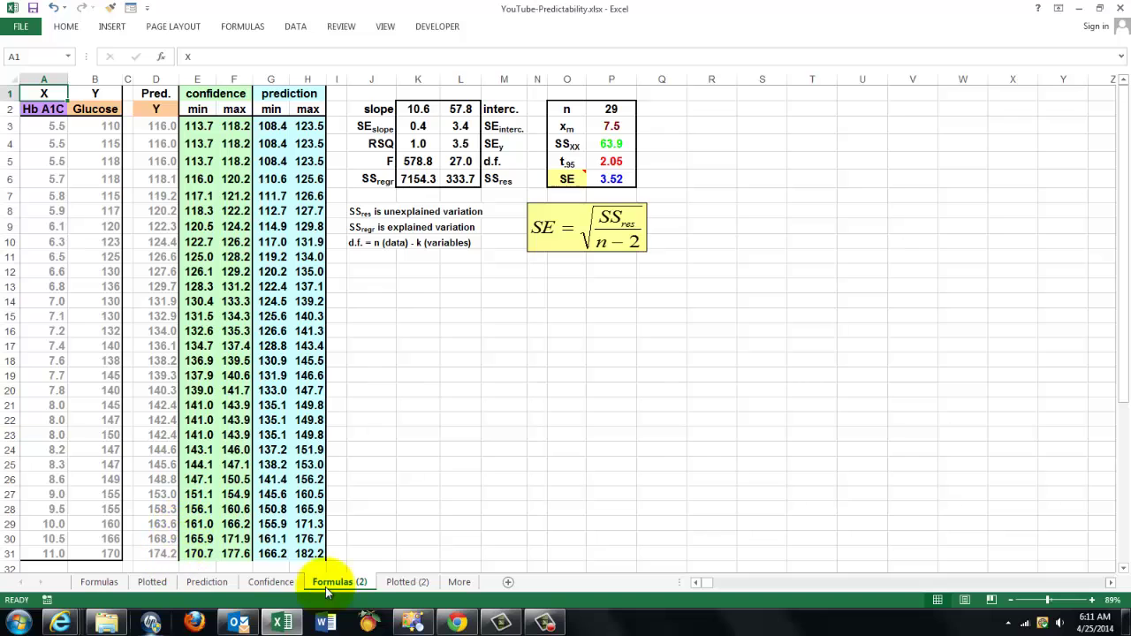
left_click(404, 581)
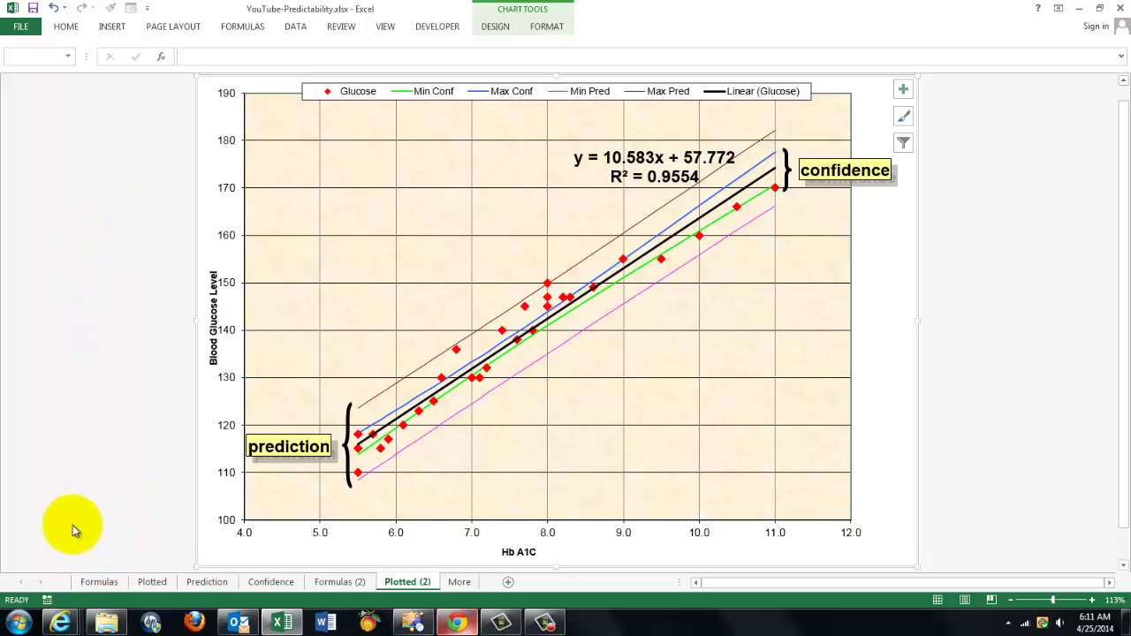
left_click(460, 582)
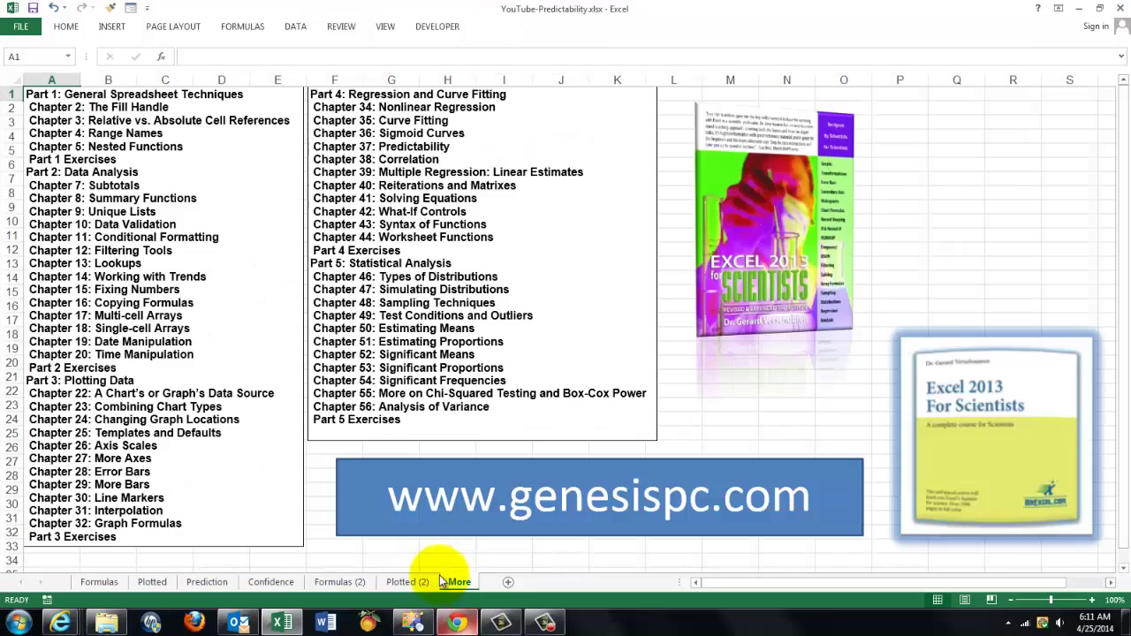